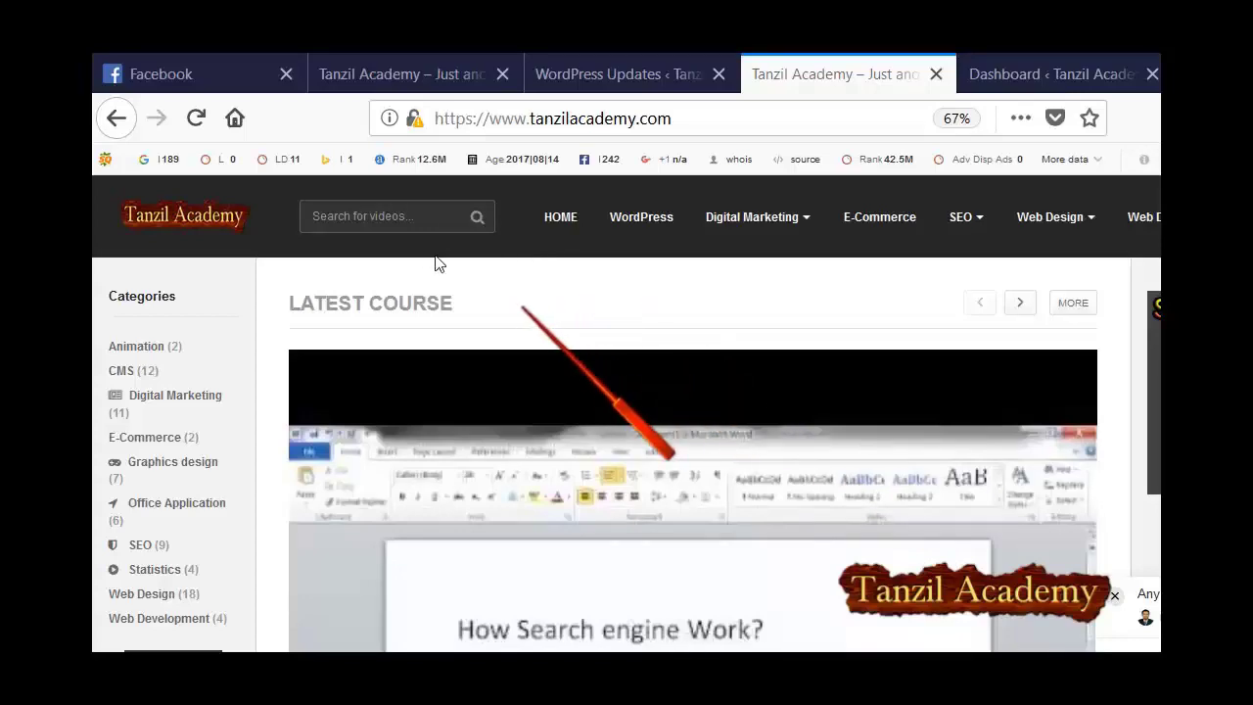
Browse the tanzilacademy.com homepage and the sports360.pro site, then switch to the tanzilacademy.com Dashboard.
scroll(492, 392, down, 5)
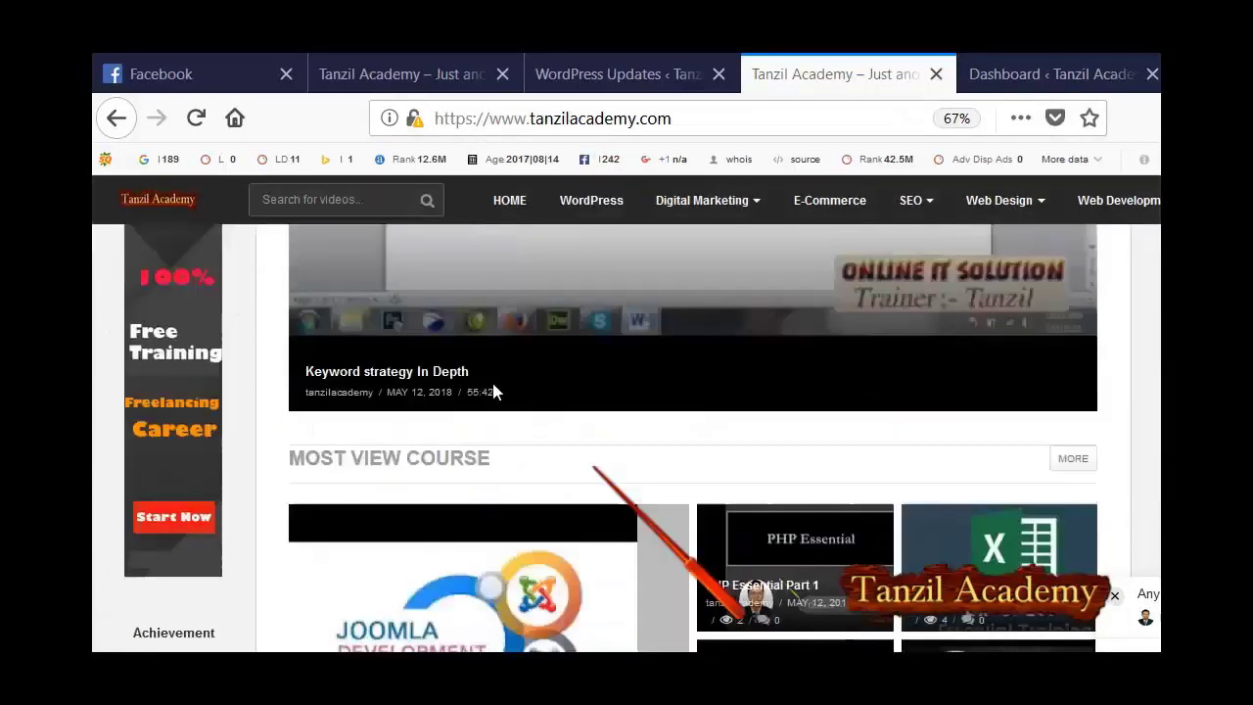
scroll(492, 391, down, 10)
scroll(495, 392, up, 6)
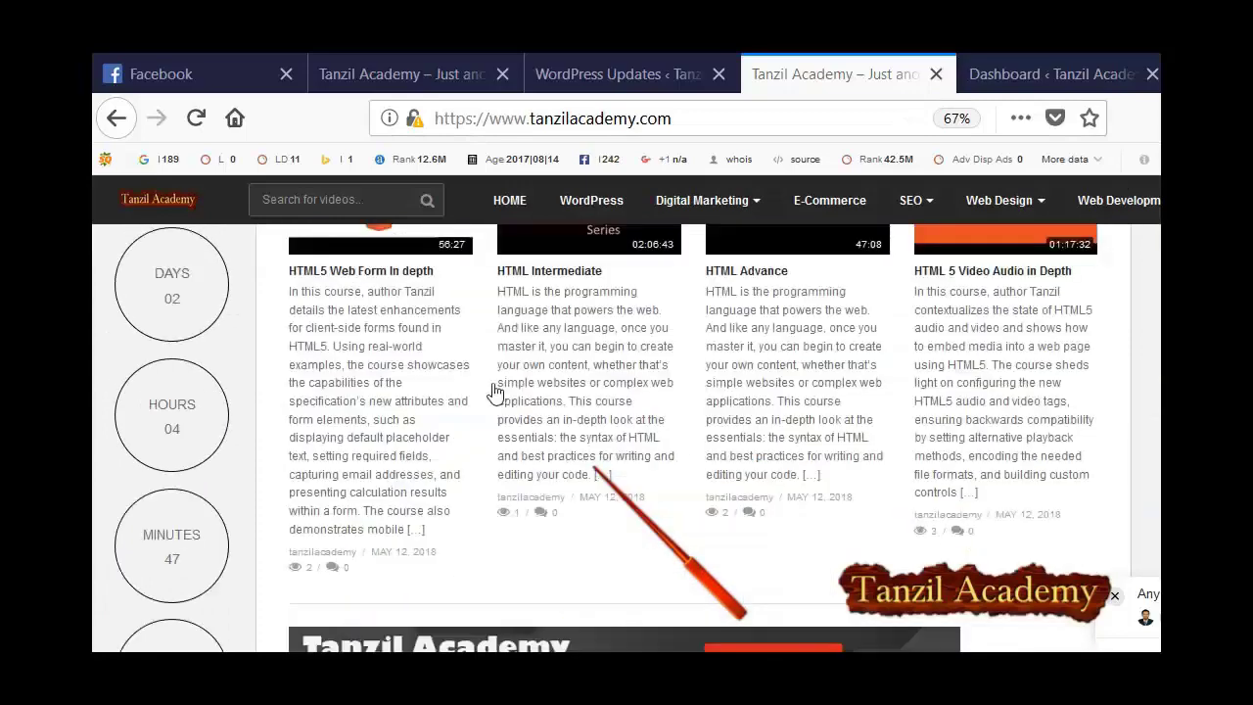
scroll(494, 391, up, 10)
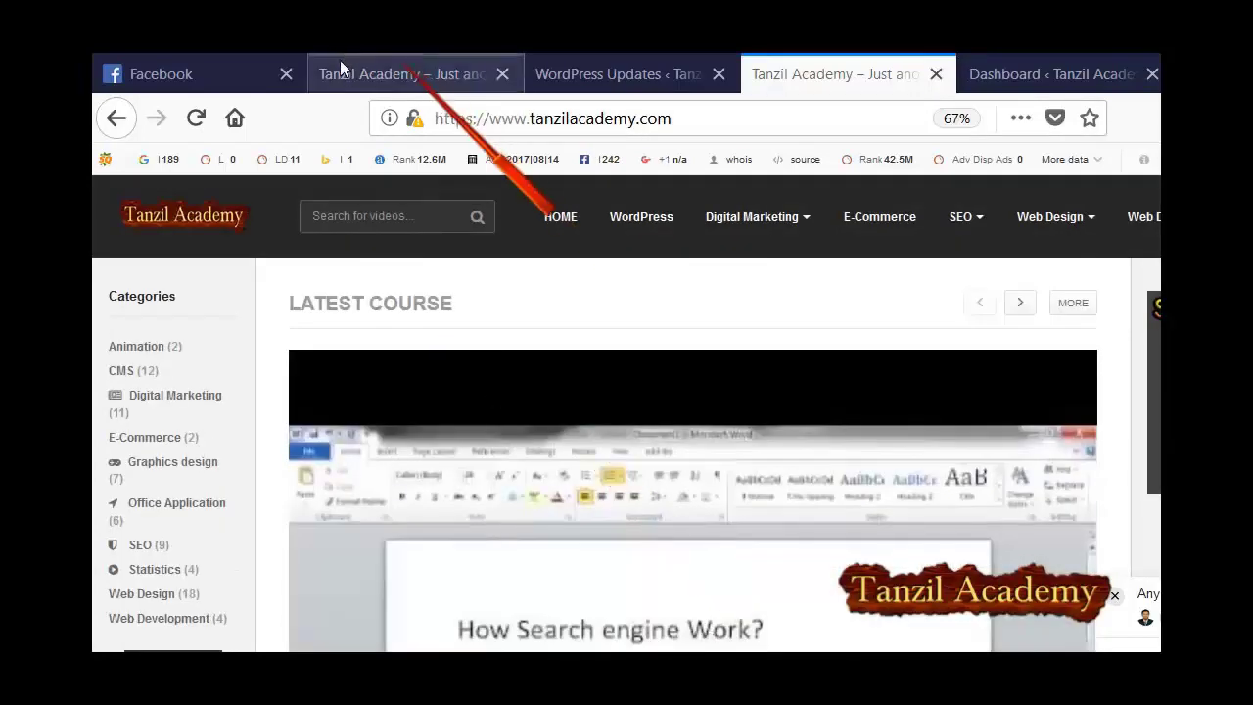
click(340, 59)
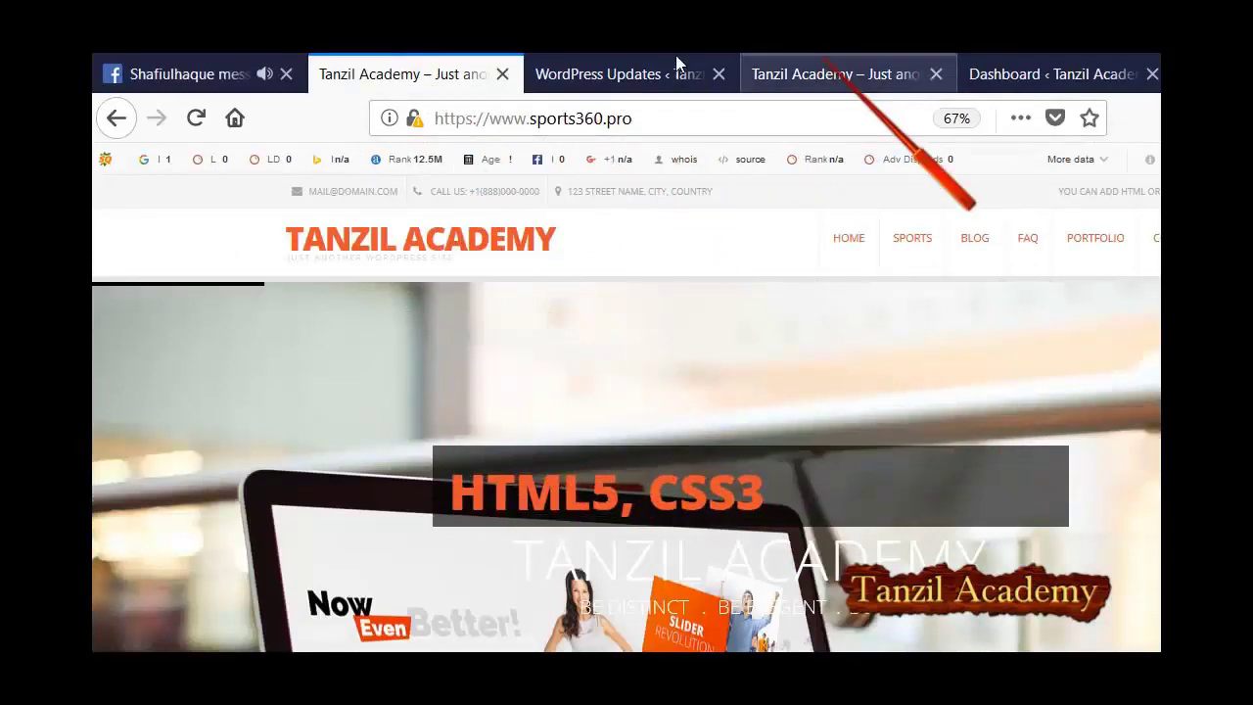
click(837, 74)
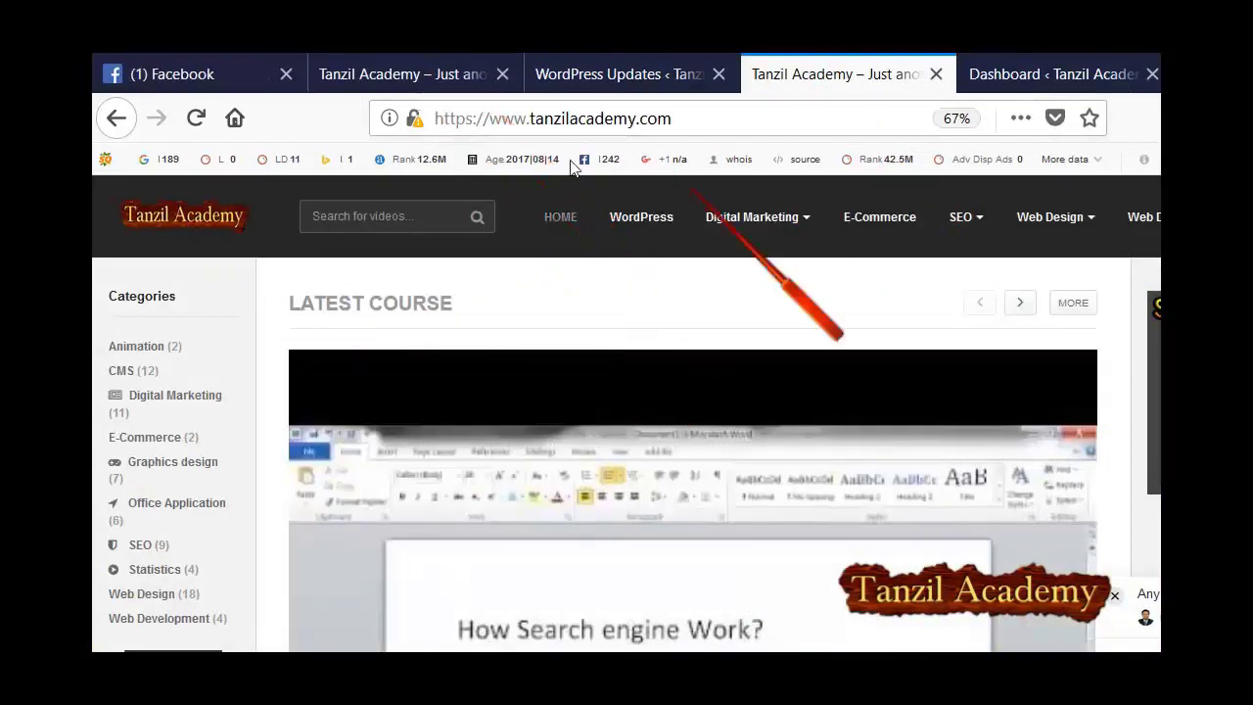
key(ctrl+Tab)
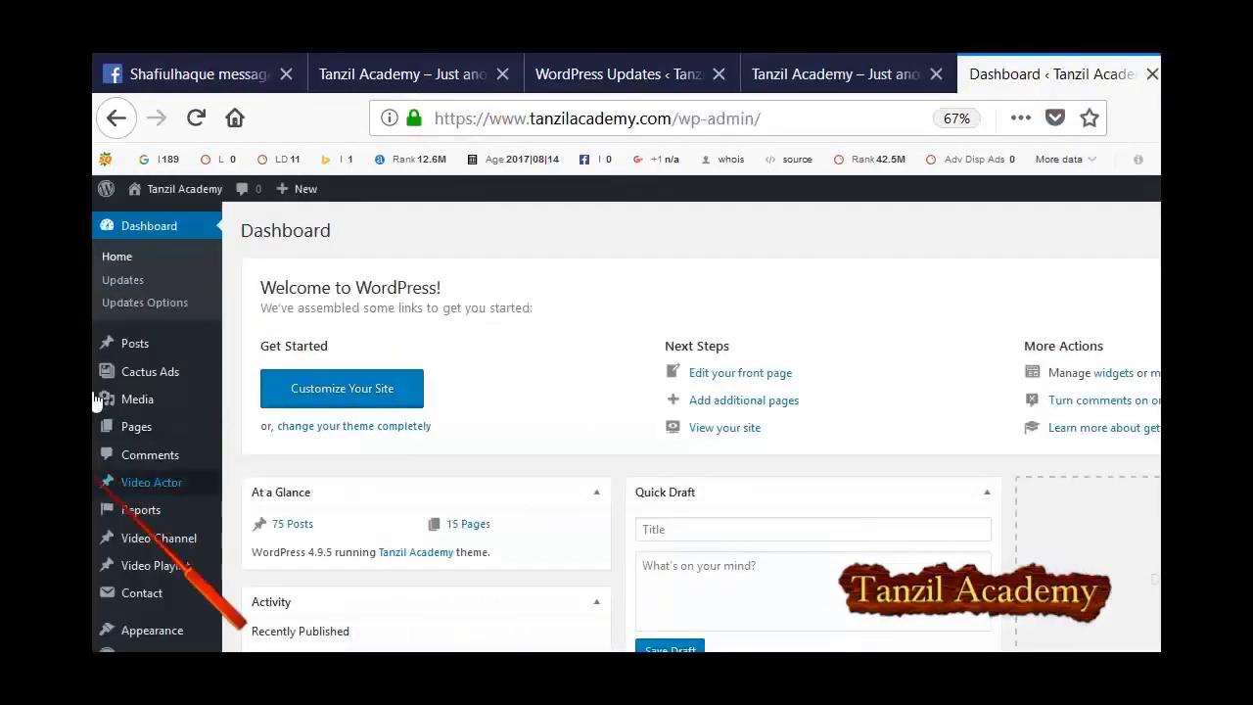
At 87% zoom, upload and install wp-clone-by-wp-academy.2.2.4.zip through Upload Plugin.
scroll(151, 446, down, 2)
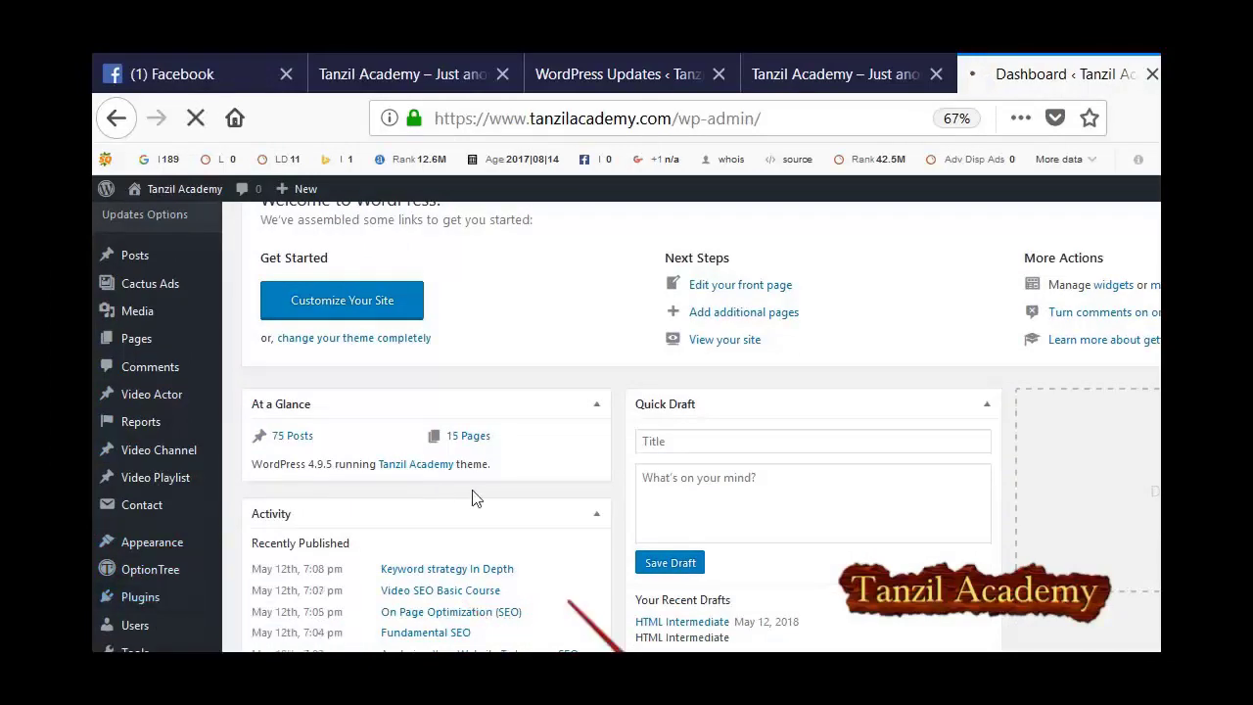
key(ctrl+plus)
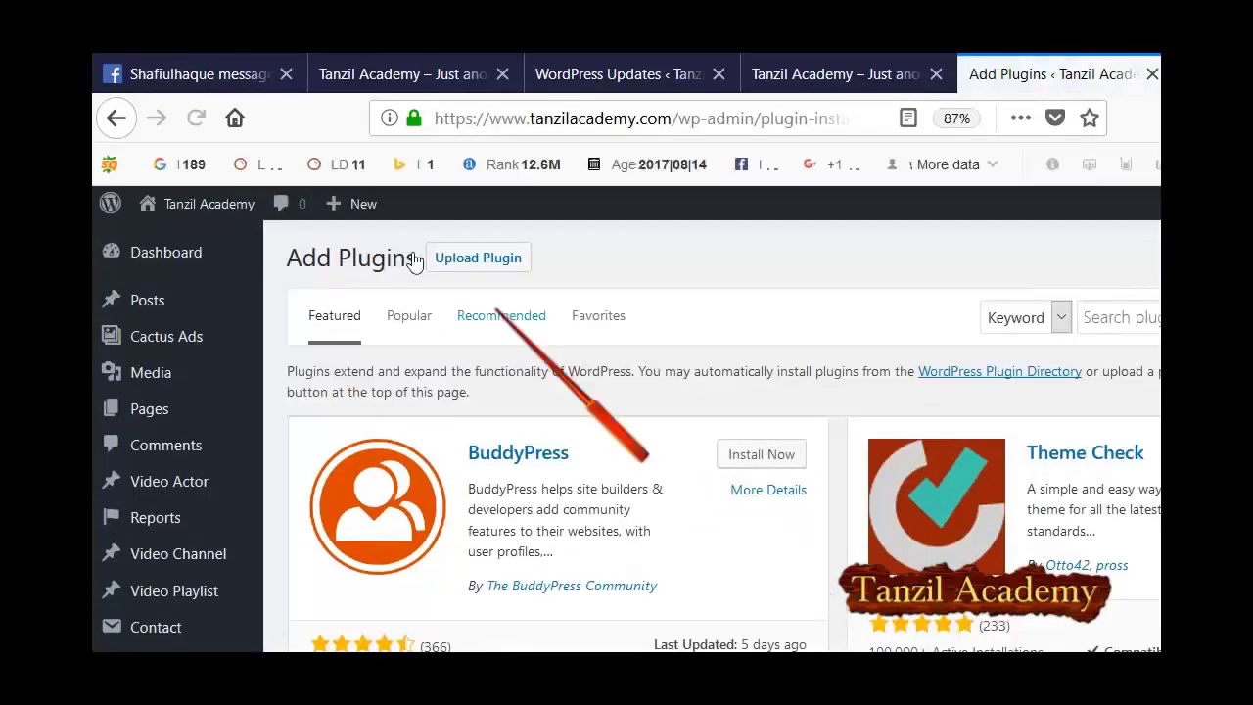
click(417, 259)
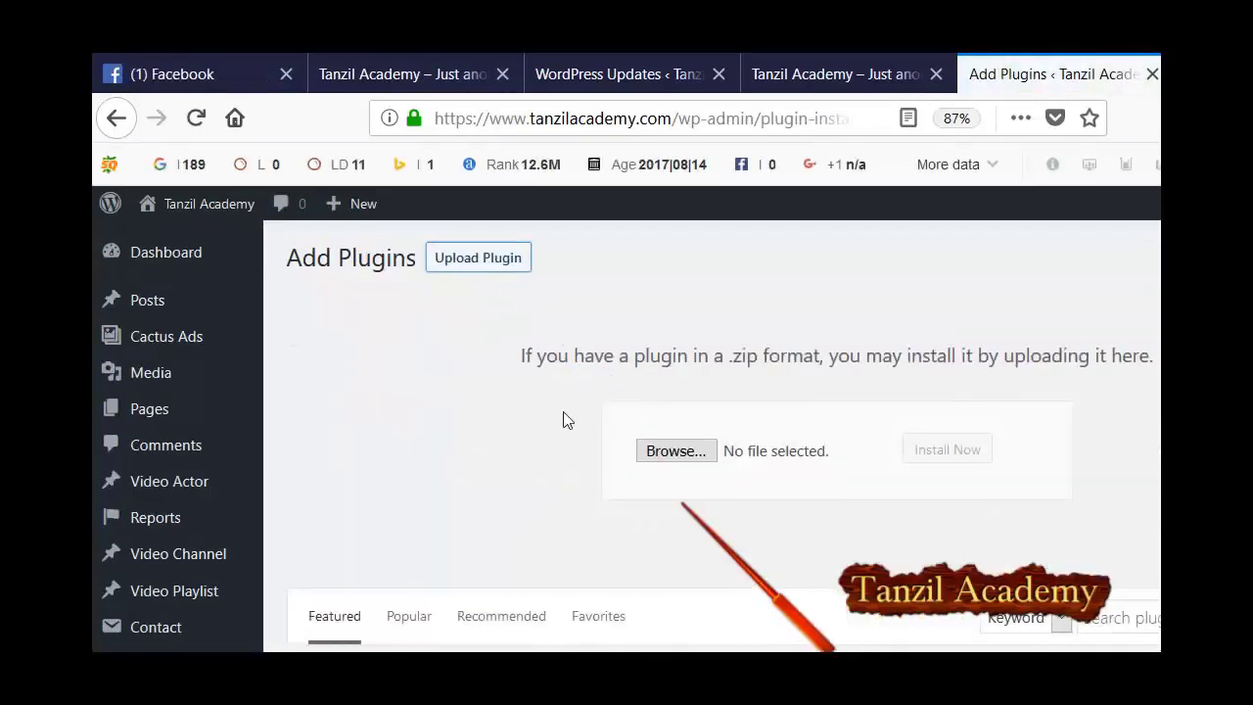
key(Tab)
key(Return)
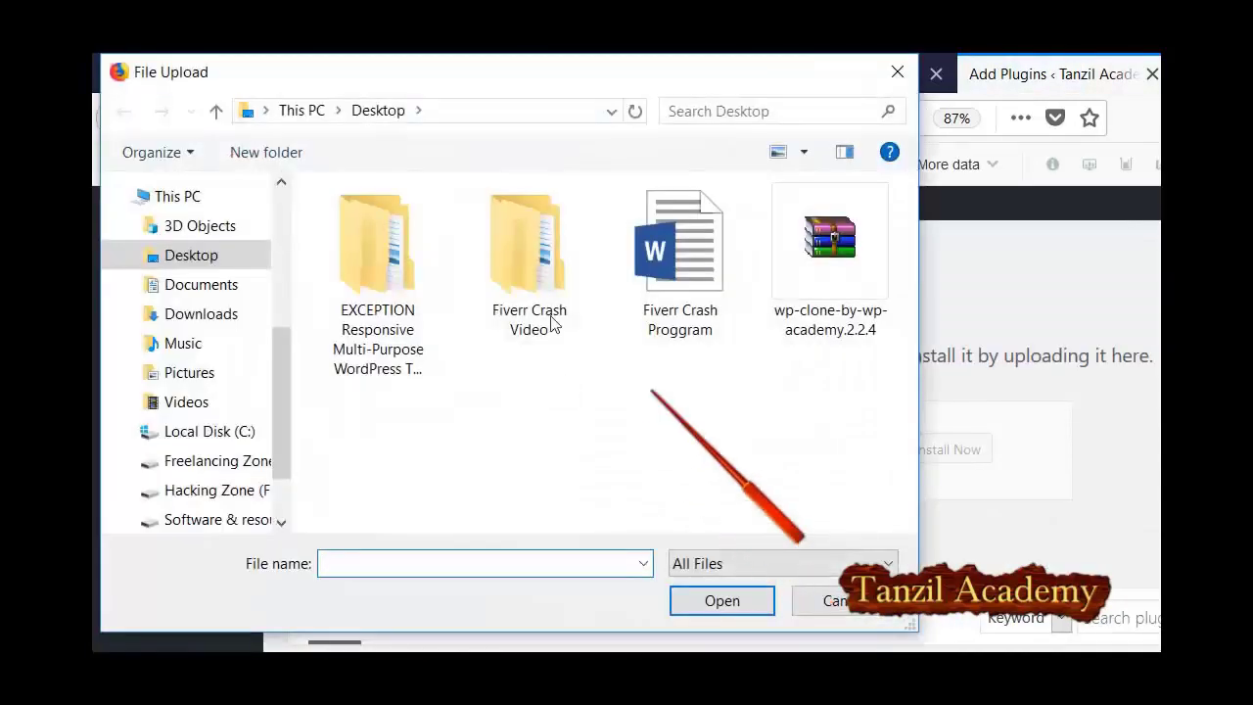
double_click(831, 250)
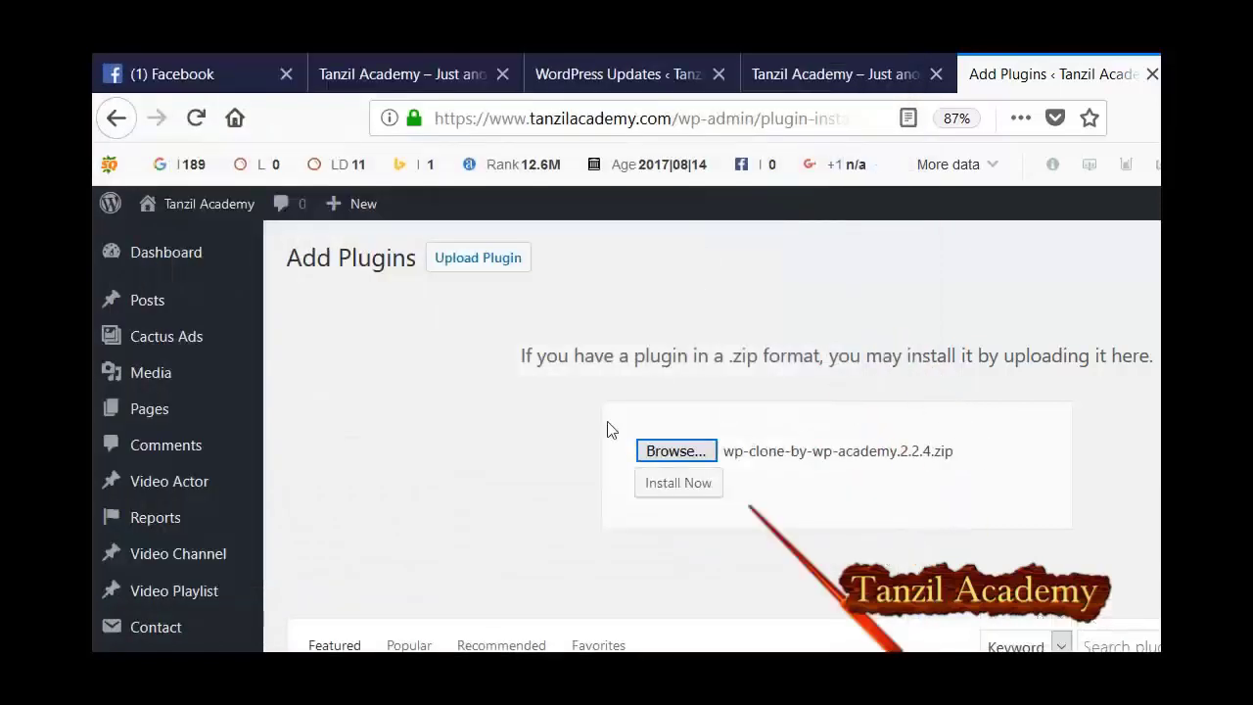
key(Tab)
key(Return)
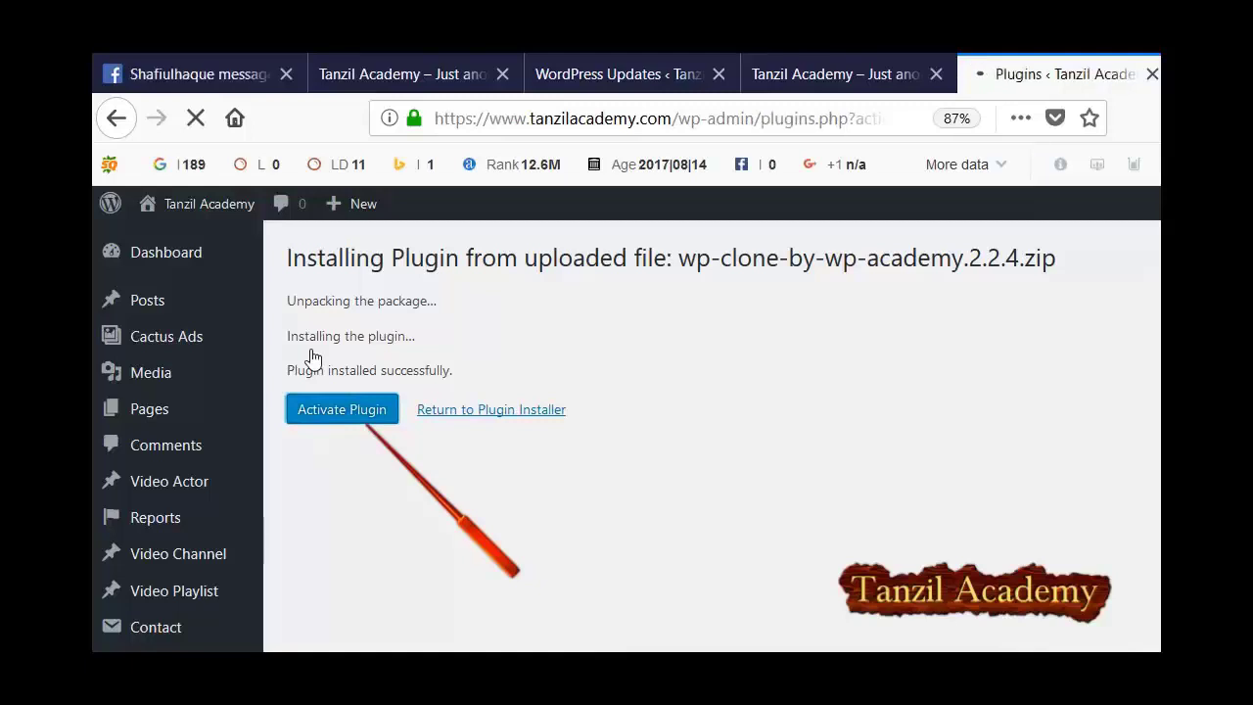
Open the Upload Plugin form in the sports360.pro admin at 77% zoom.
click(532, 75)
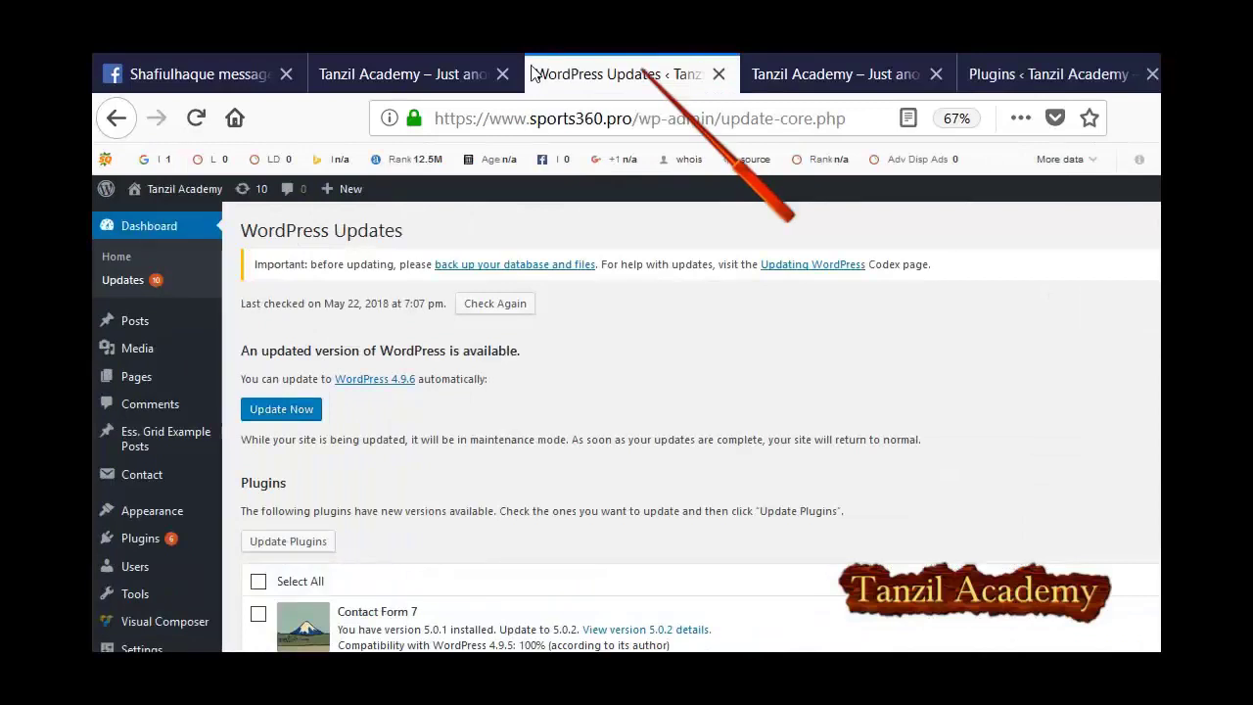
key(ctrl+plus)
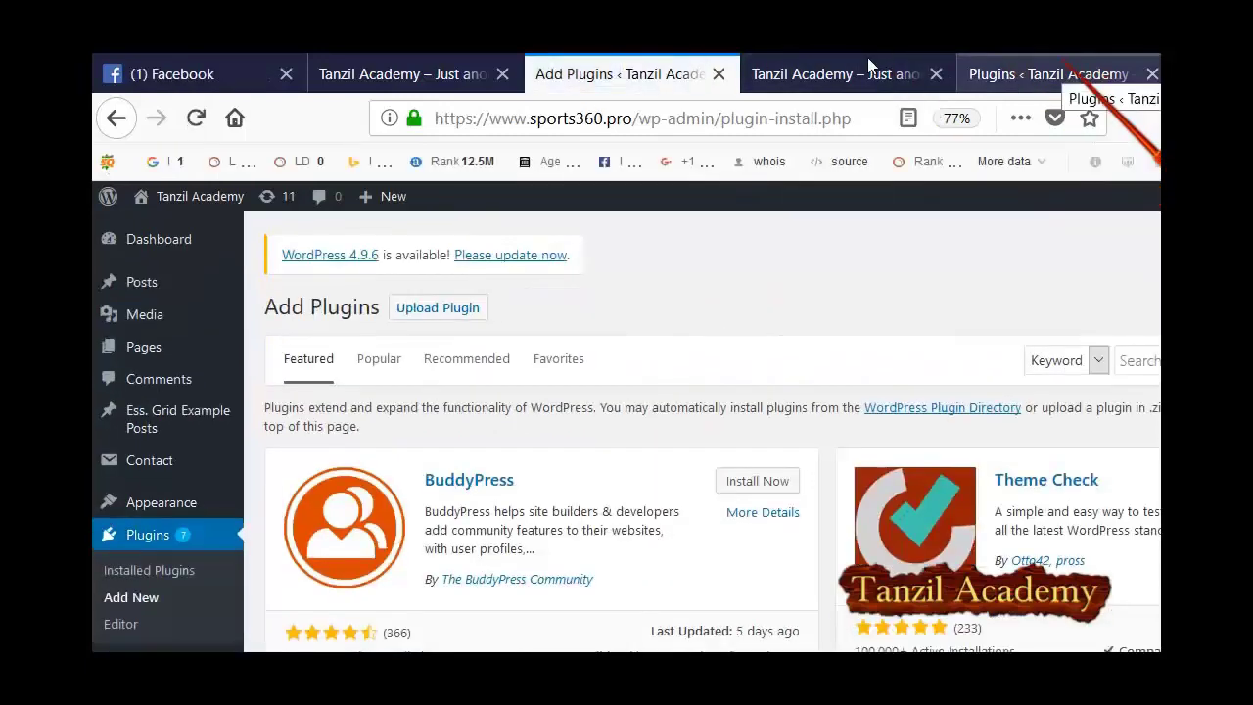
click(438, 308)
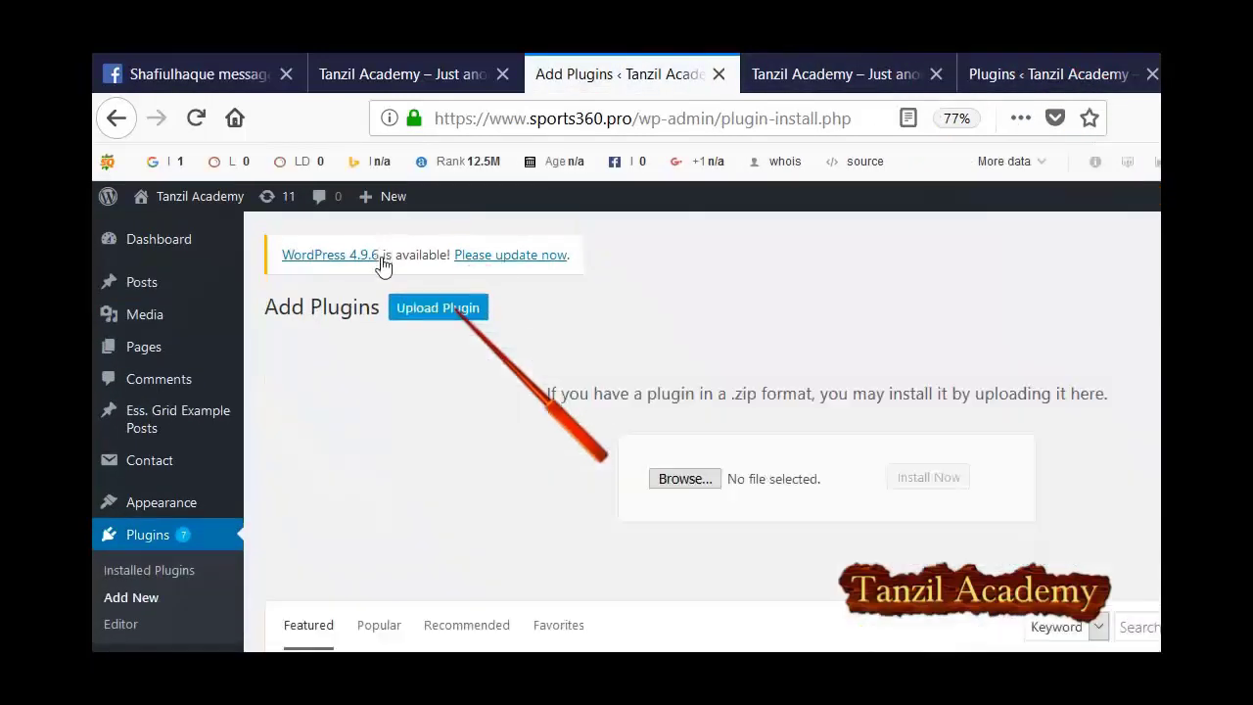
key(Return)
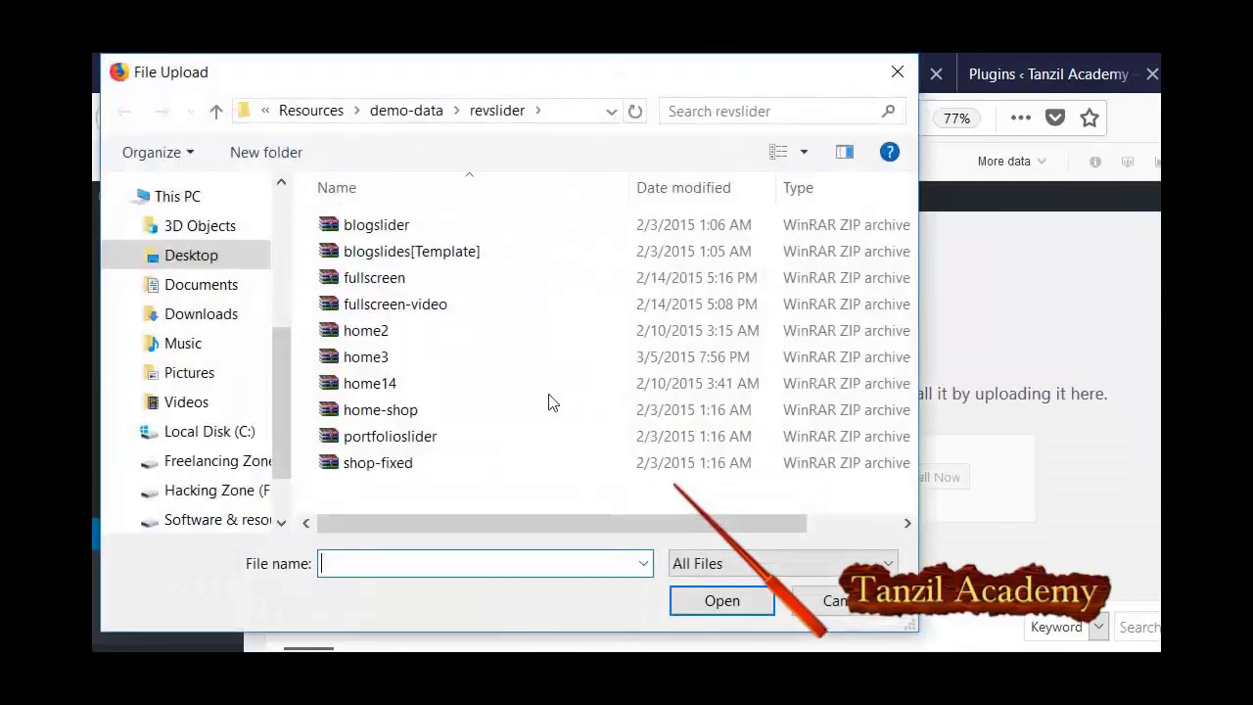
Install wp-clone-by-wp-academy.2.2.4.zip from the Desktop and activate it.
click(174, 219)
key(Down)
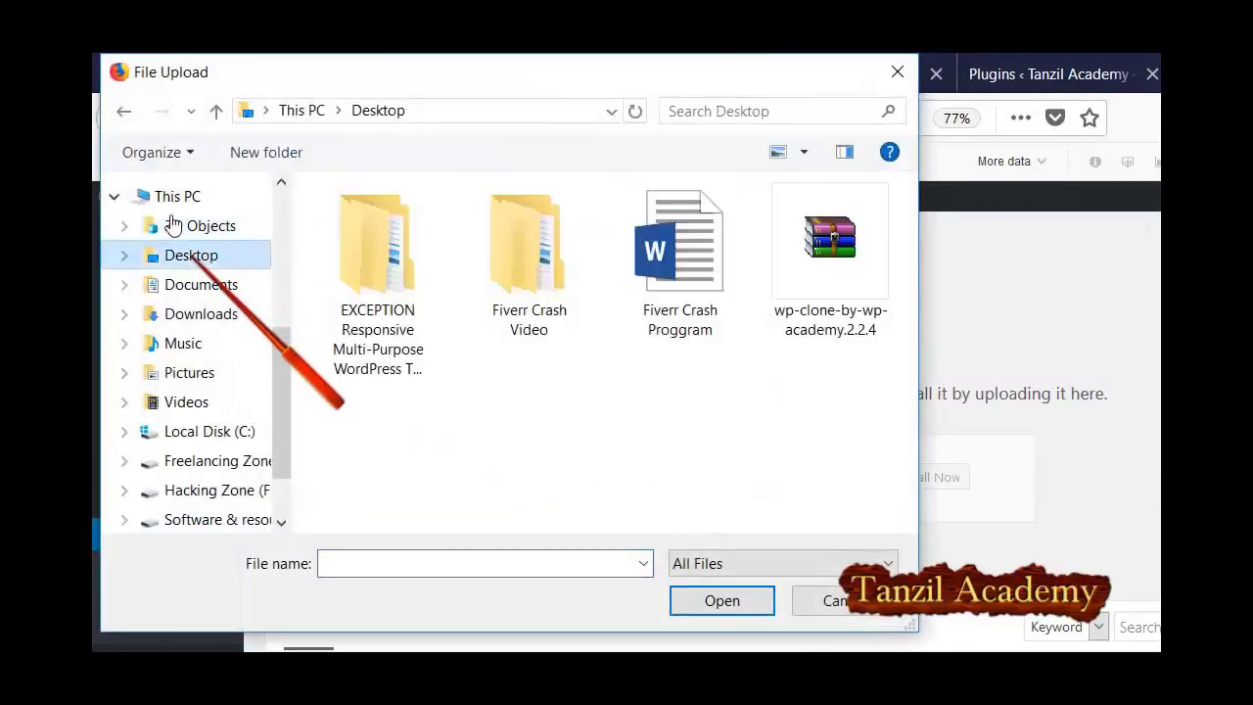
double_click(830, 245)
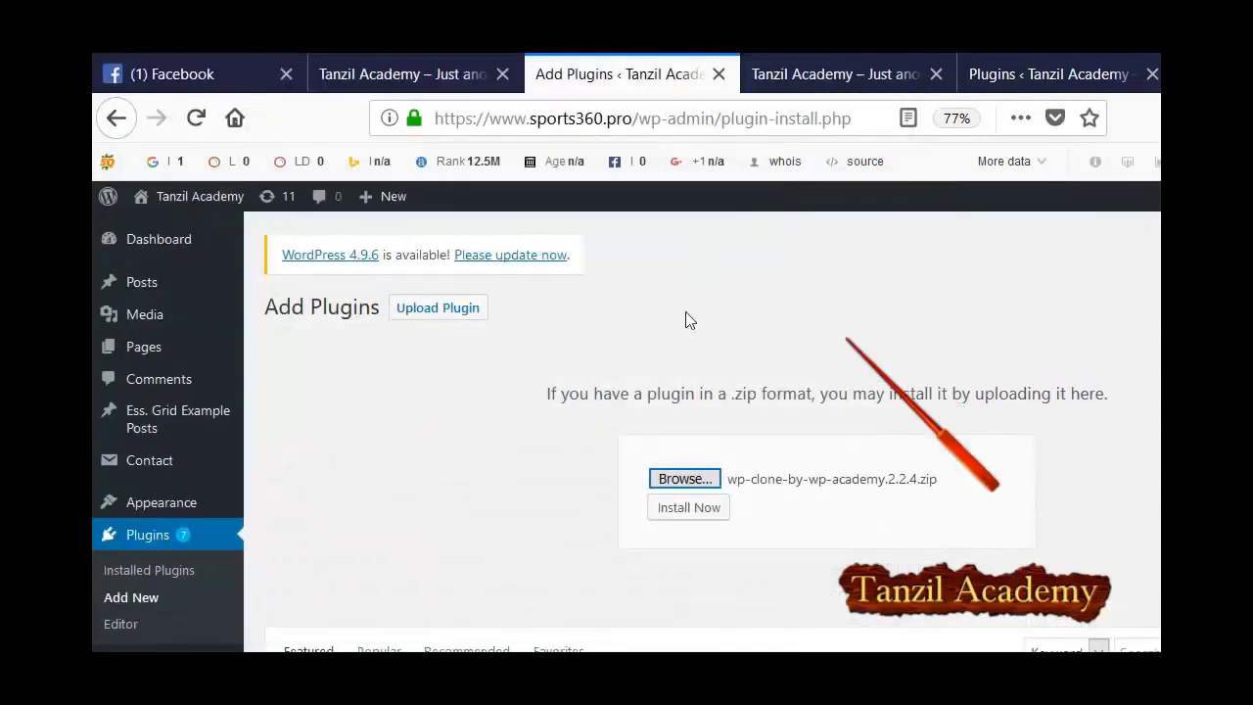
key(Tab)
key(Return)
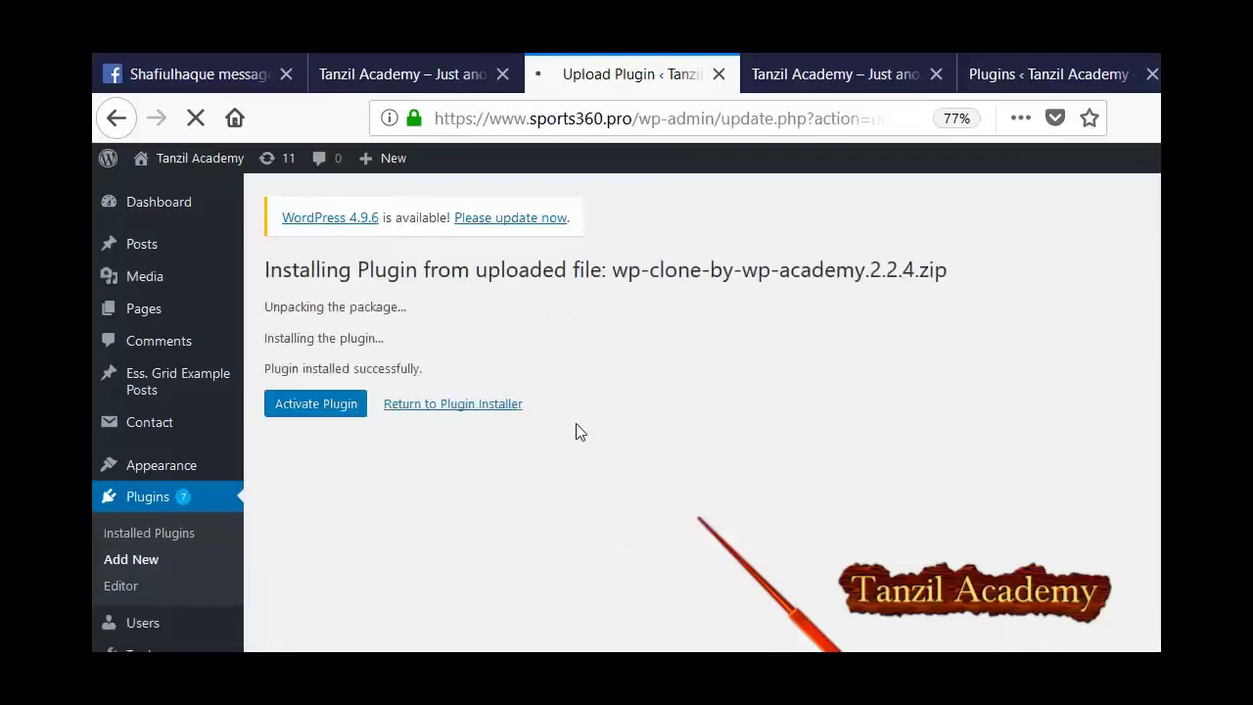
key(Tab)
key(Return)
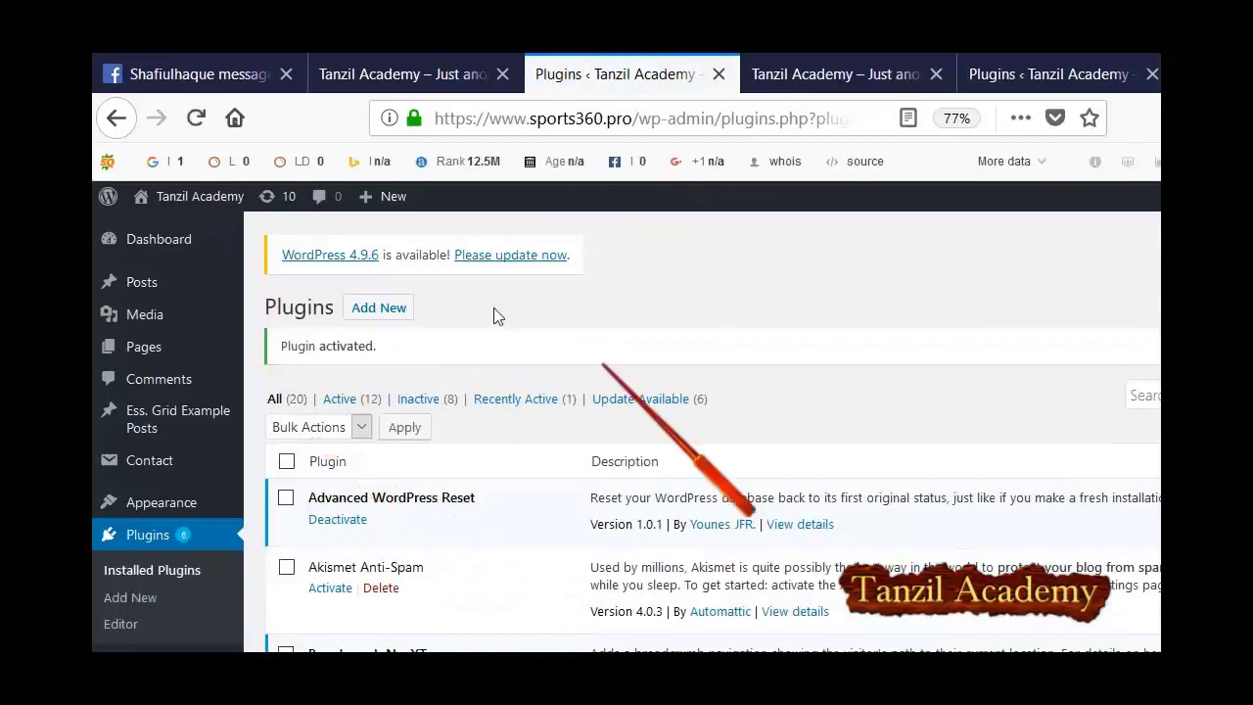
click(846, 72)
key(ctrl+Tab)
key(ctrl+Tab)
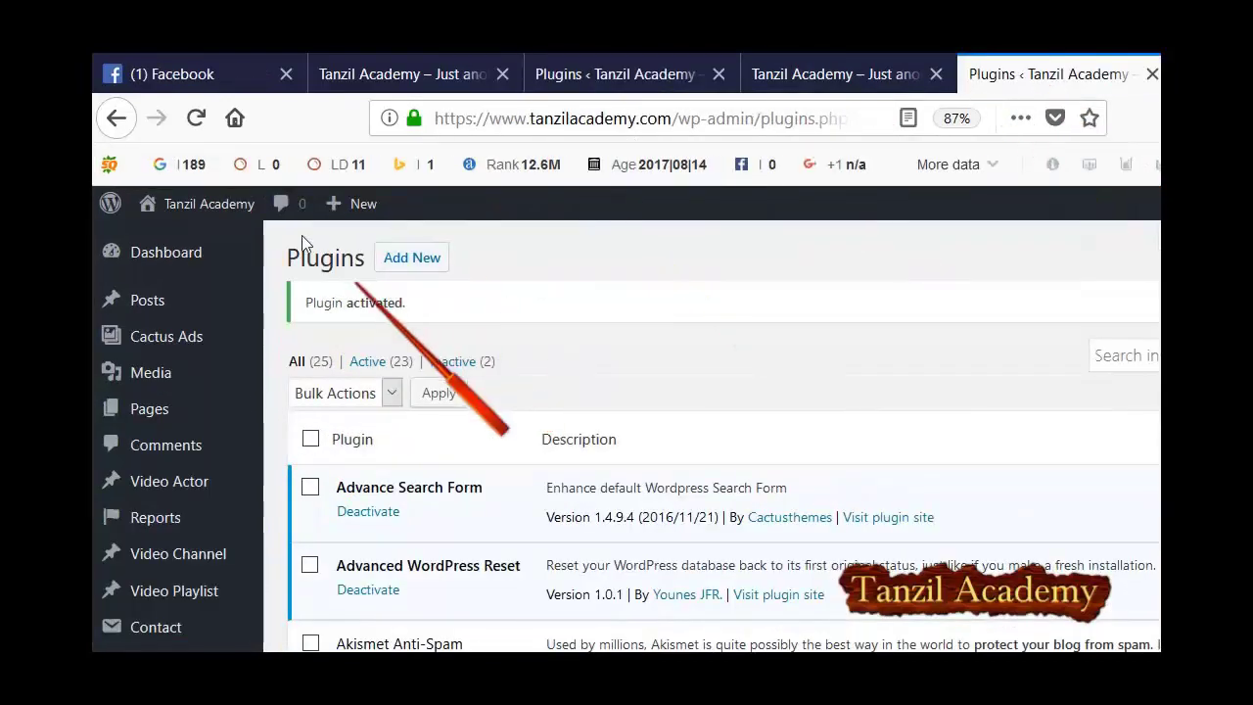
scroll(215, 302, down, 5)
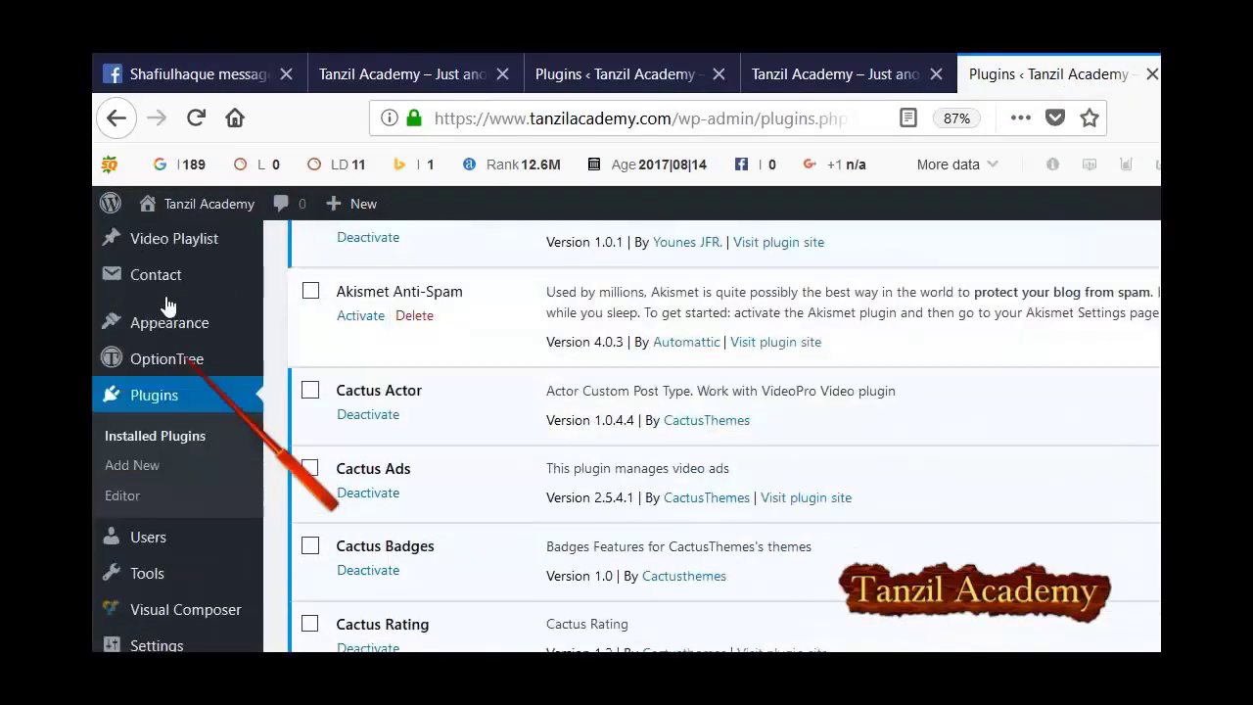
scroll(196, 306, up, 5)
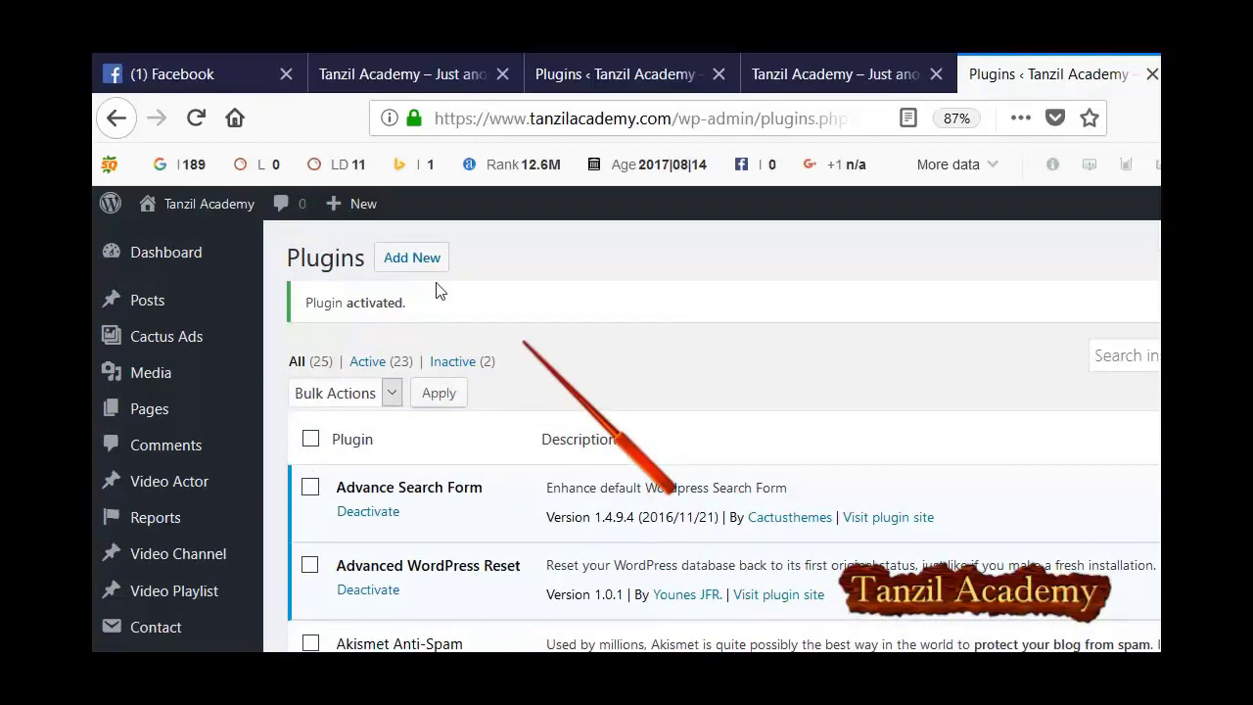
scroll(184, 308, down, 5)
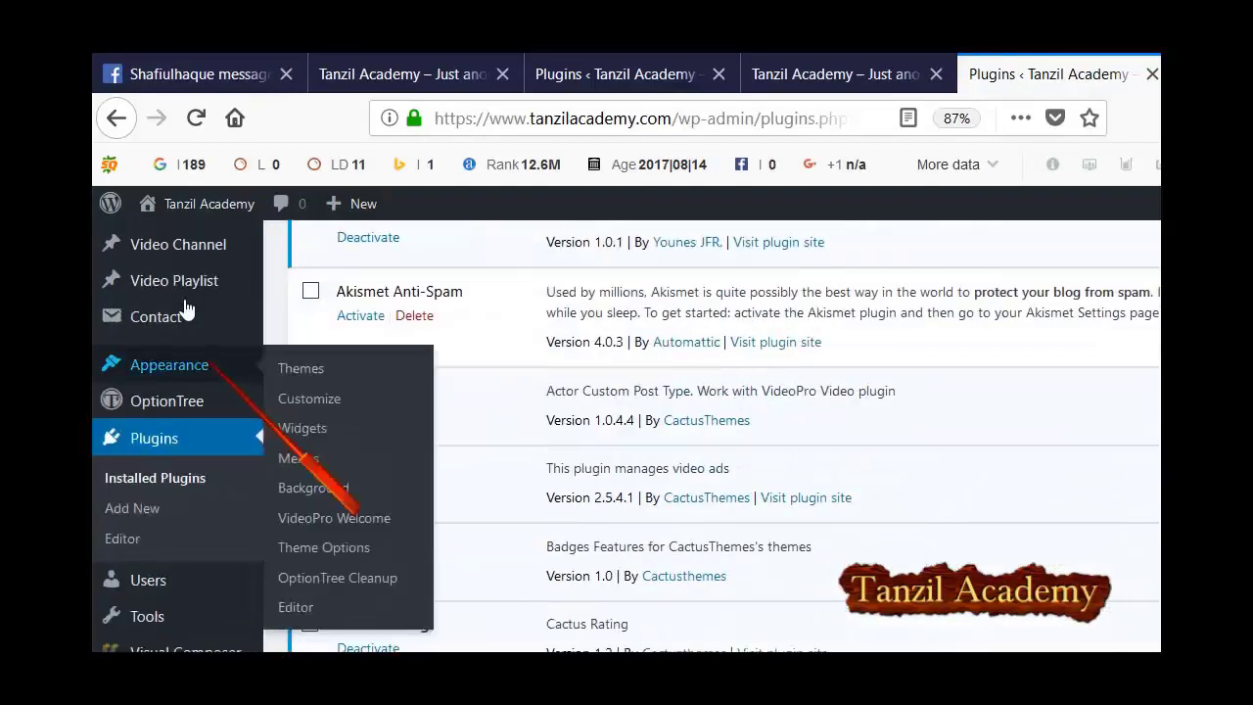
scroll(185, 333, down, 1)
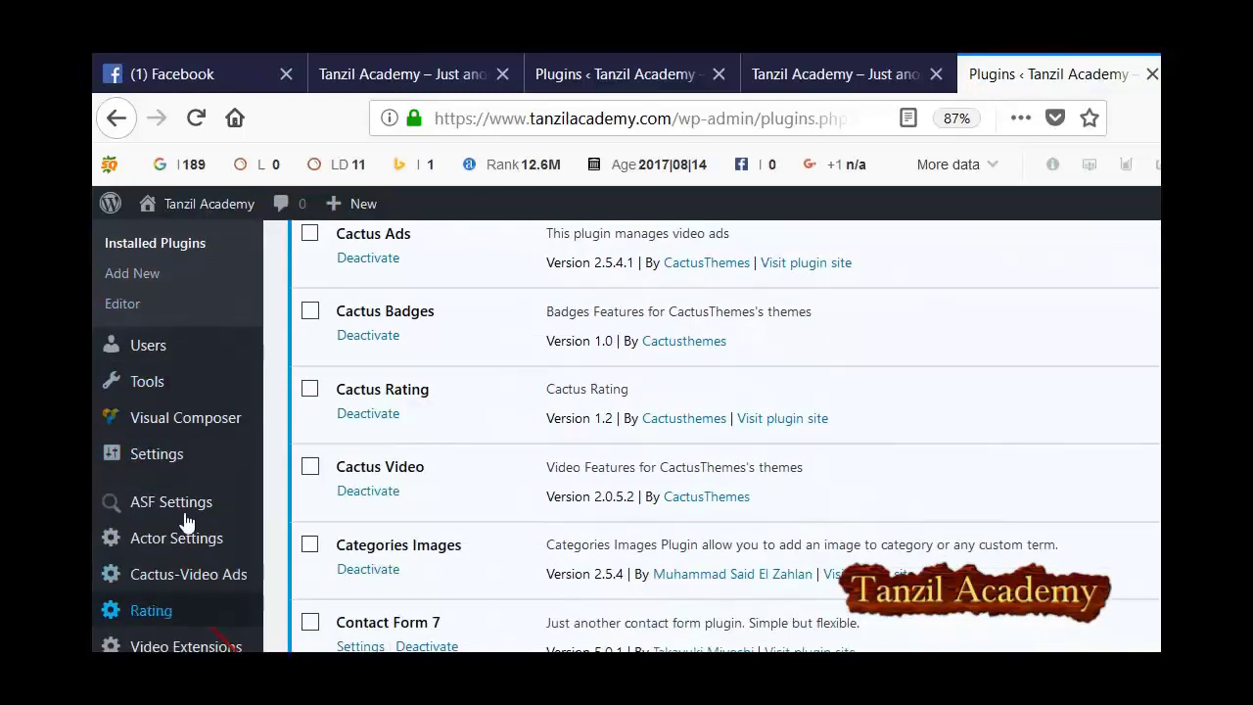
scroll(186, 525, down, 1)
scroll(186, 529, down, 1)
scroll(167, 399, up, 2)
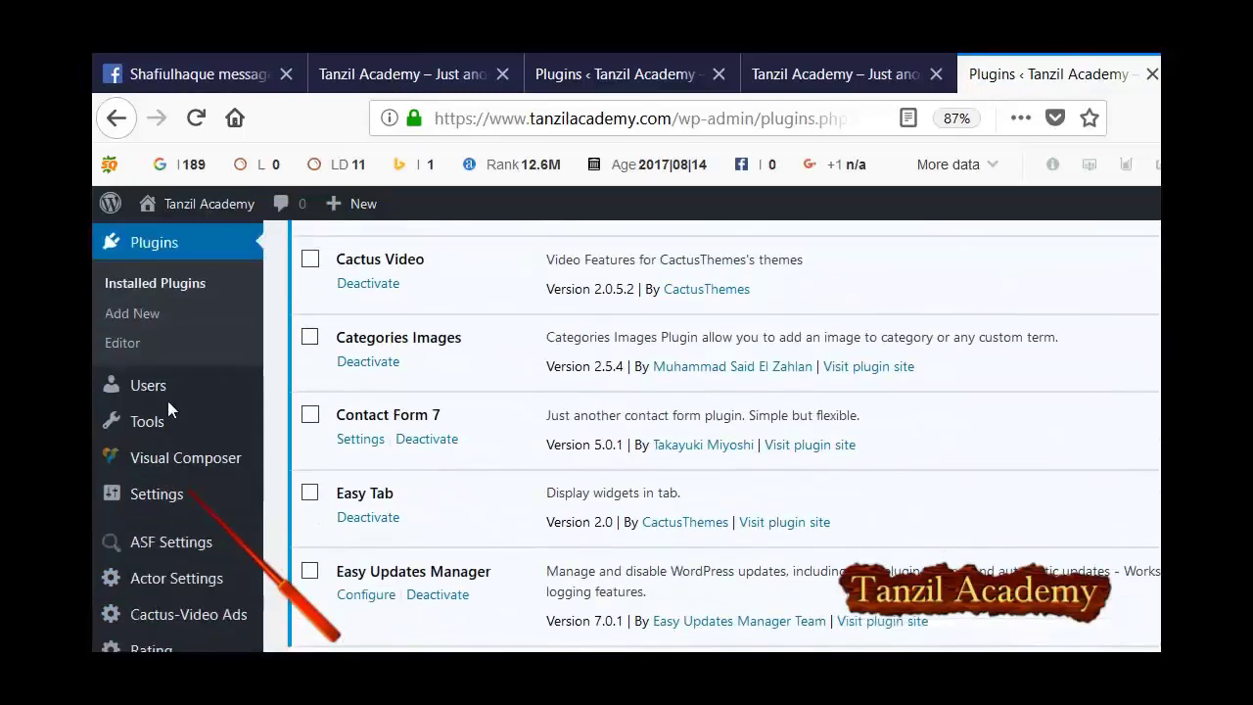
scroll(167, 362, up, 4)
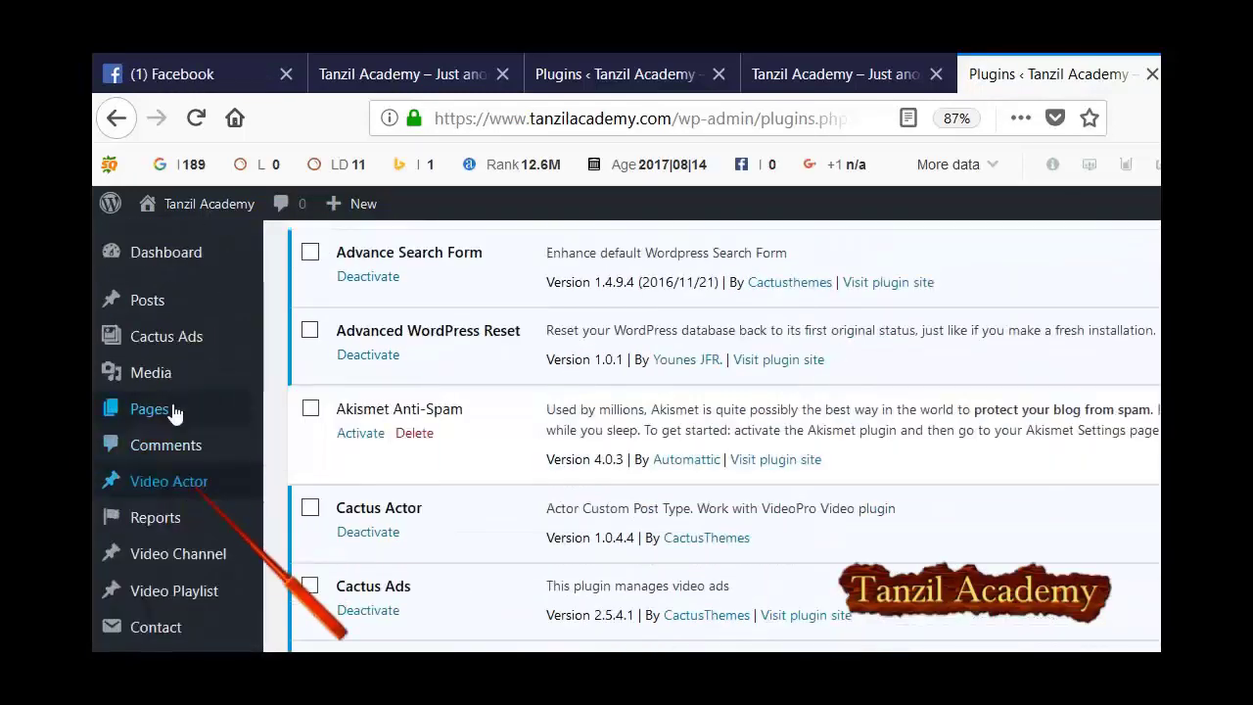
scroll(174, 485, down, 5)
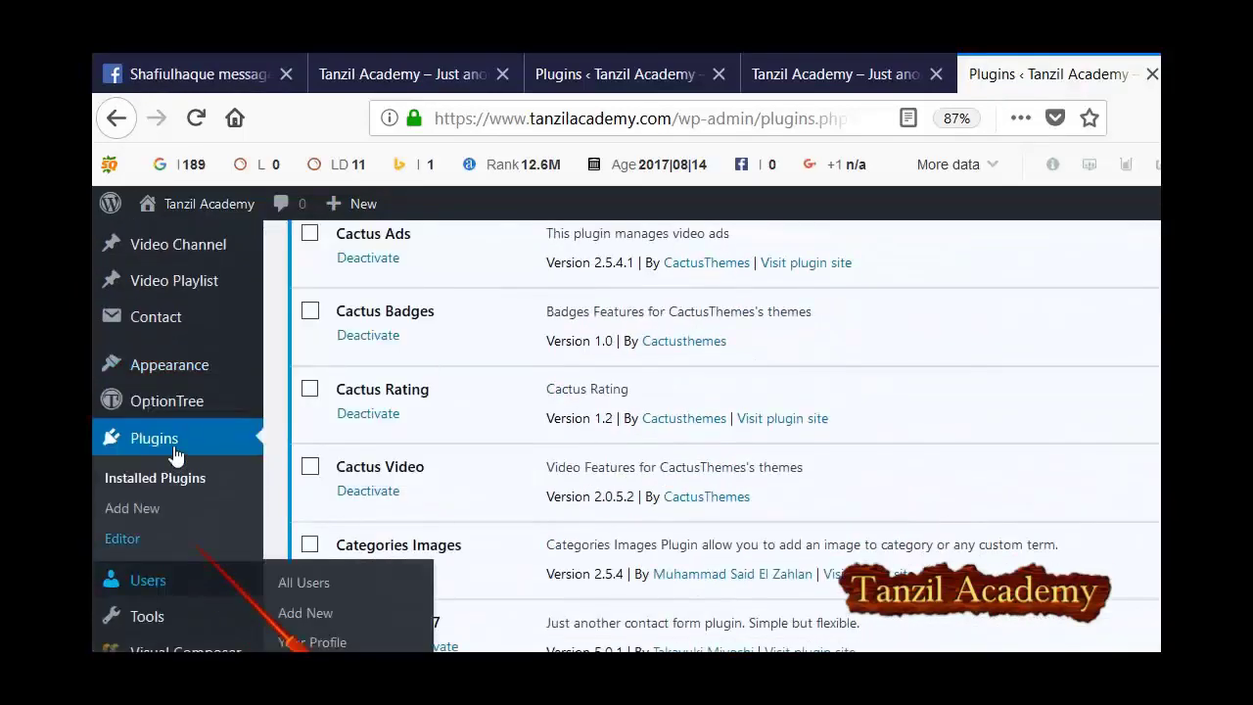
scroll(174, 455, down, 5)
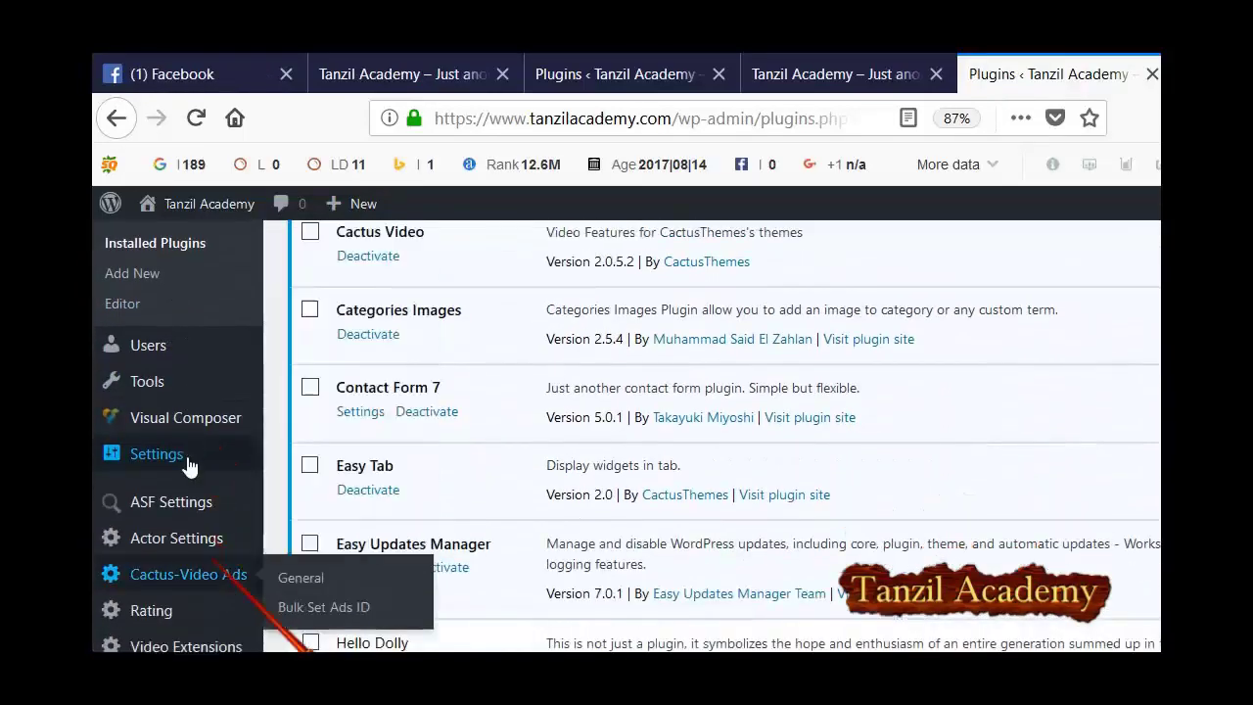
Run WP Clone's Create Backup on tanzilacademy.com, producing the 70.54 MB backup zip.
click(164, 570)
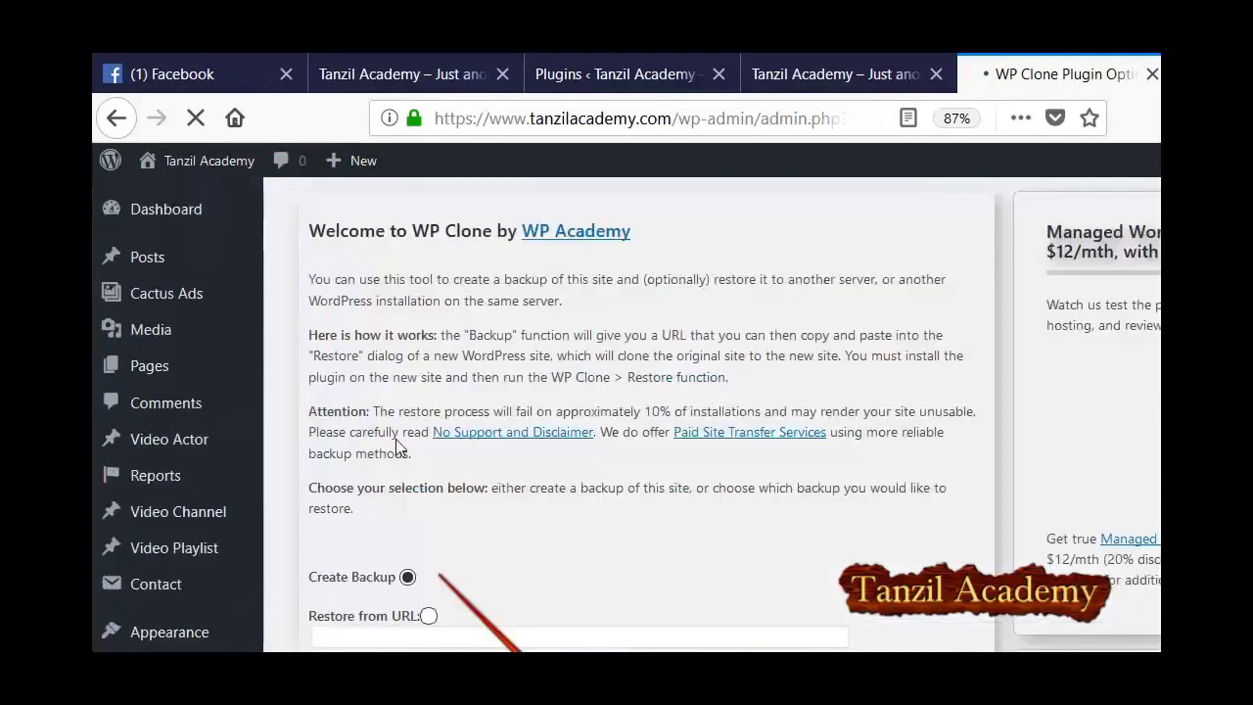
scroll(466, 398, down, 2)
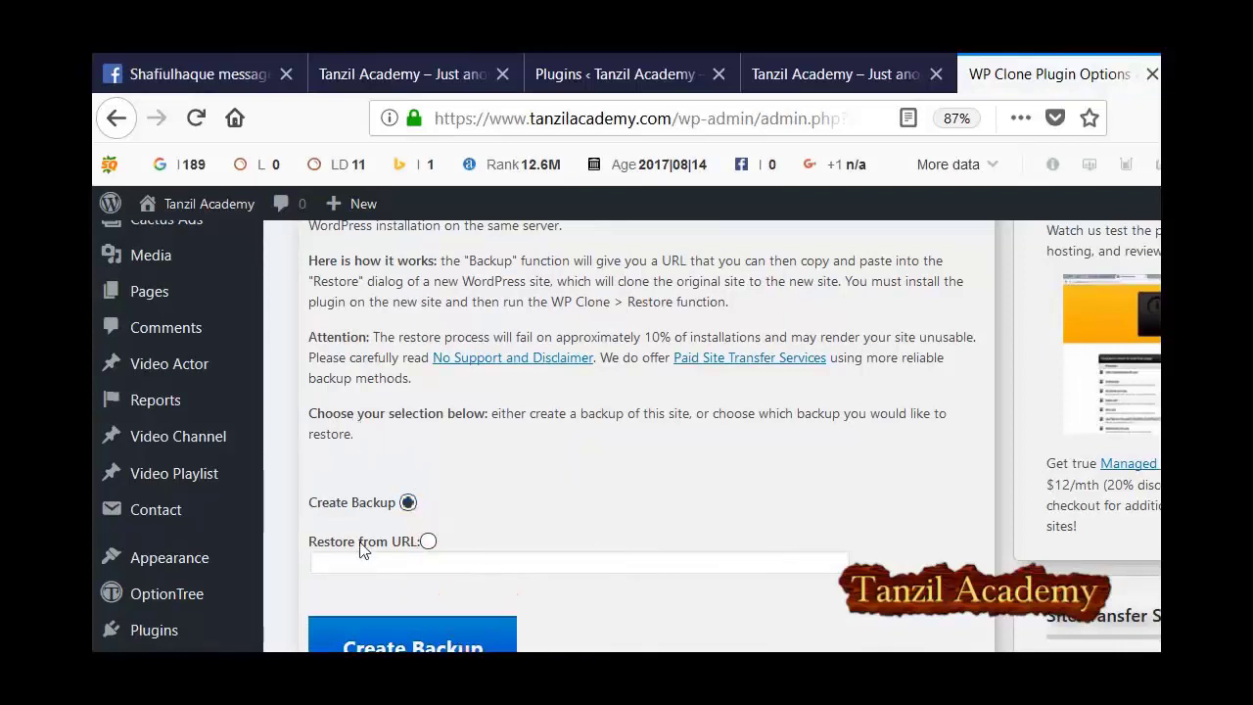
scroll(372, 548, down, 3)
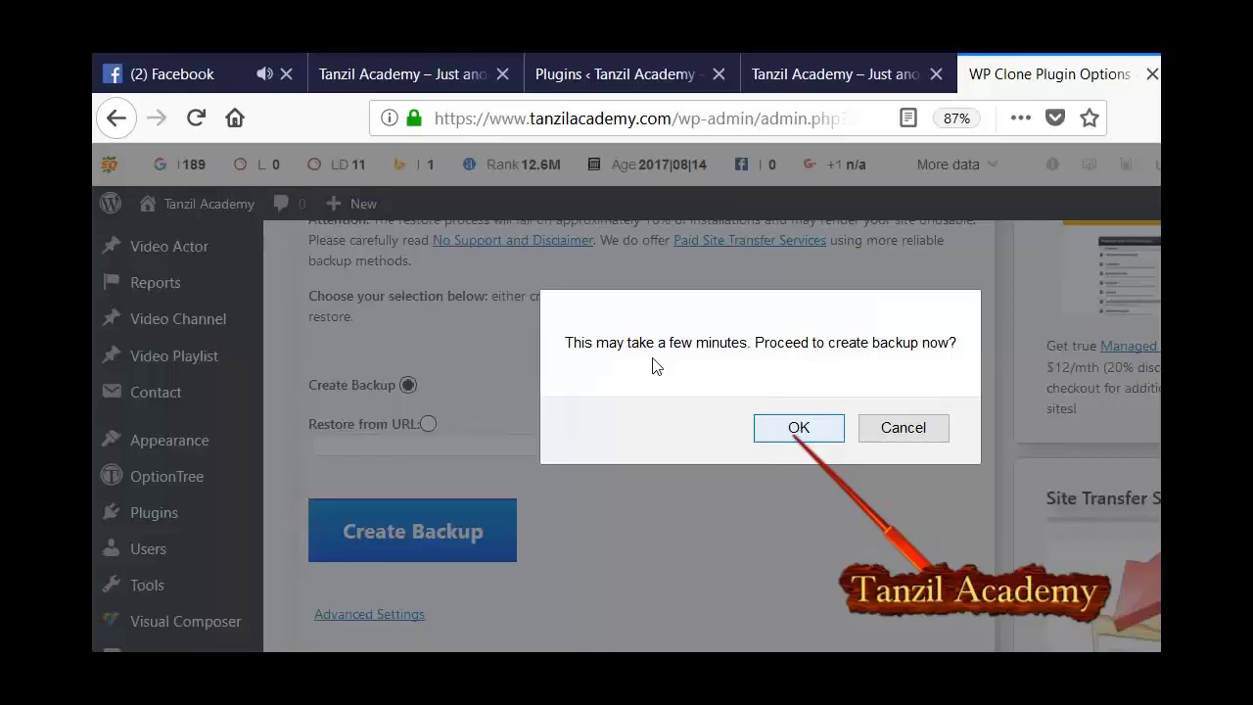
key(Return)
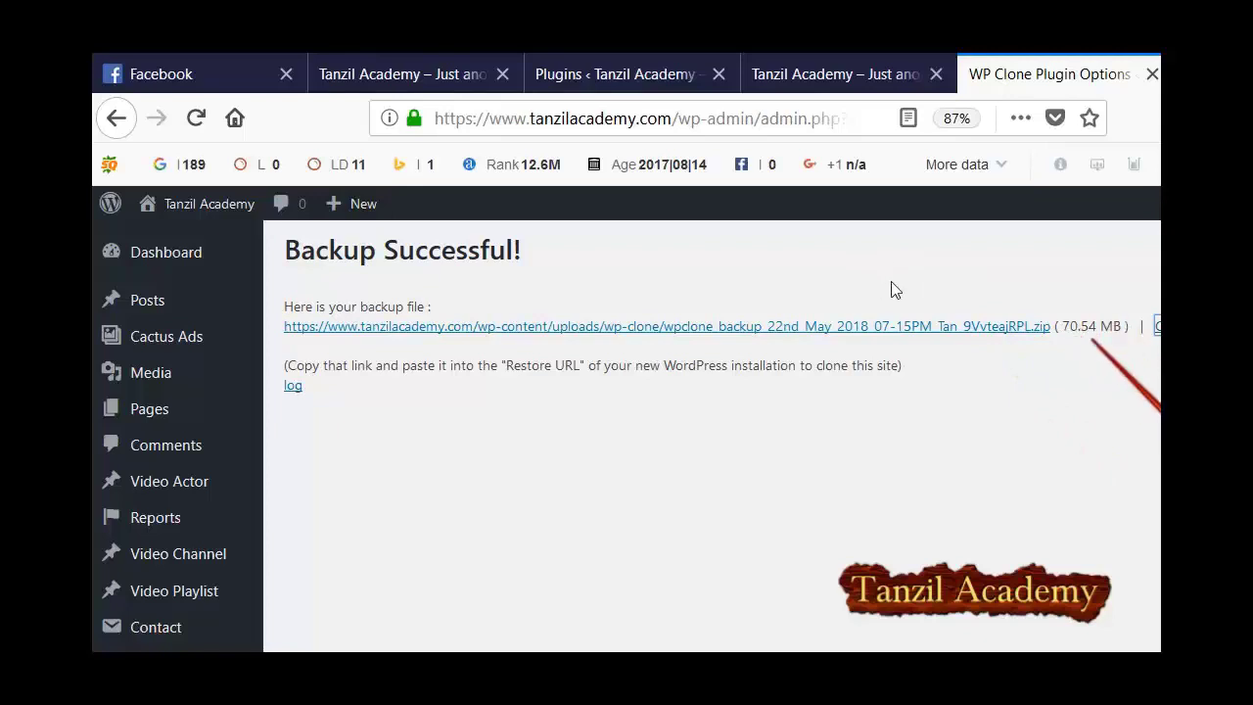
click(535, 65)
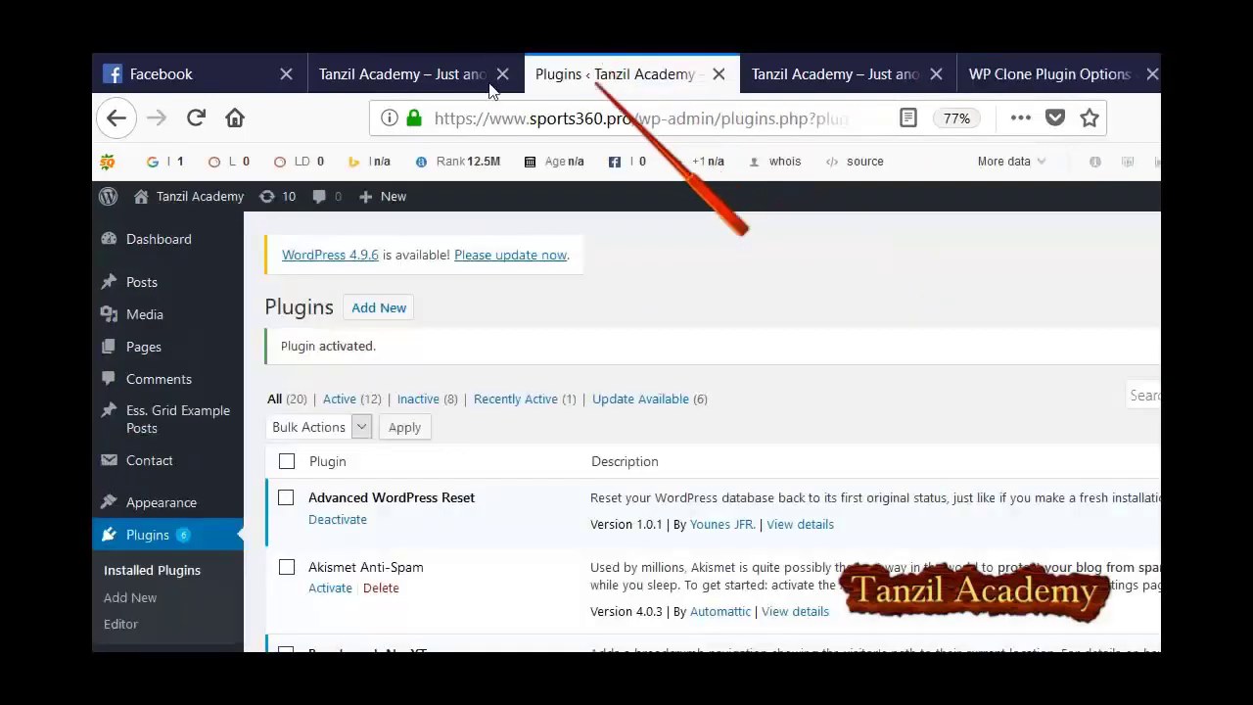
Select Restore from URL in sports360.pro's WP Clone and get the tanzilacademy.com backup link.
scroll(196, 353, down, 5)
scroll(145, 570, down, 5)
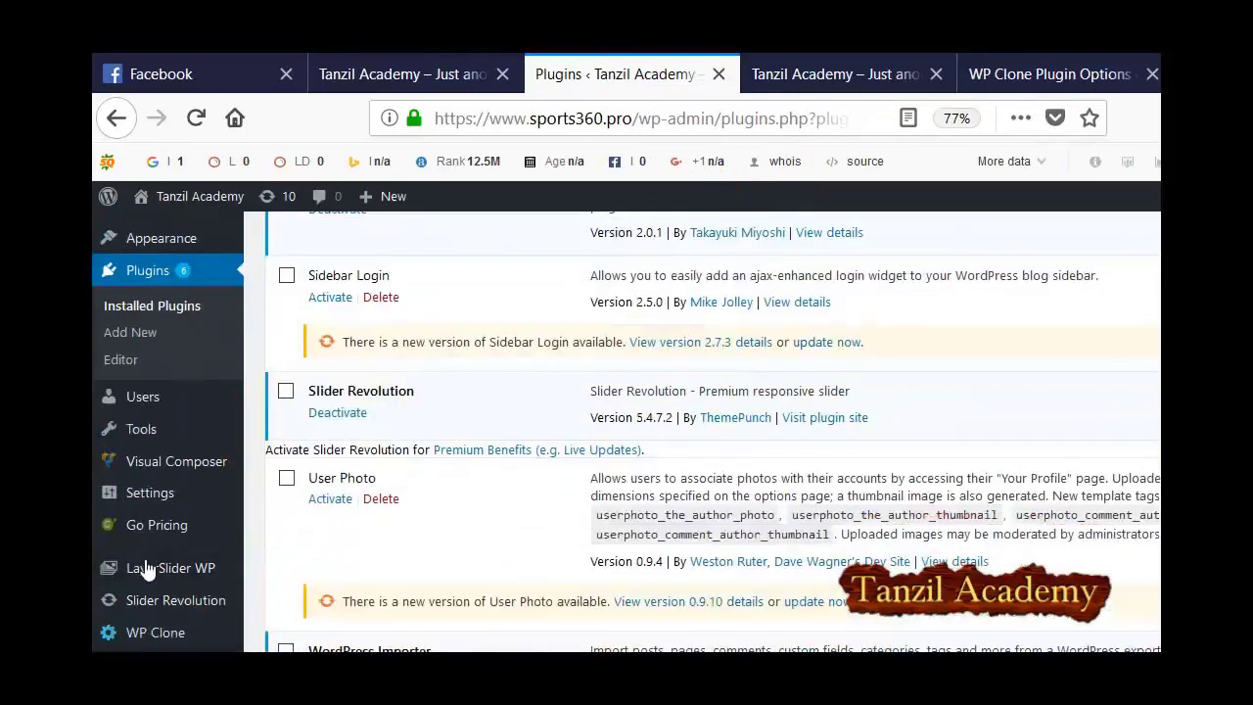
scroll(154, 608, down, 5)
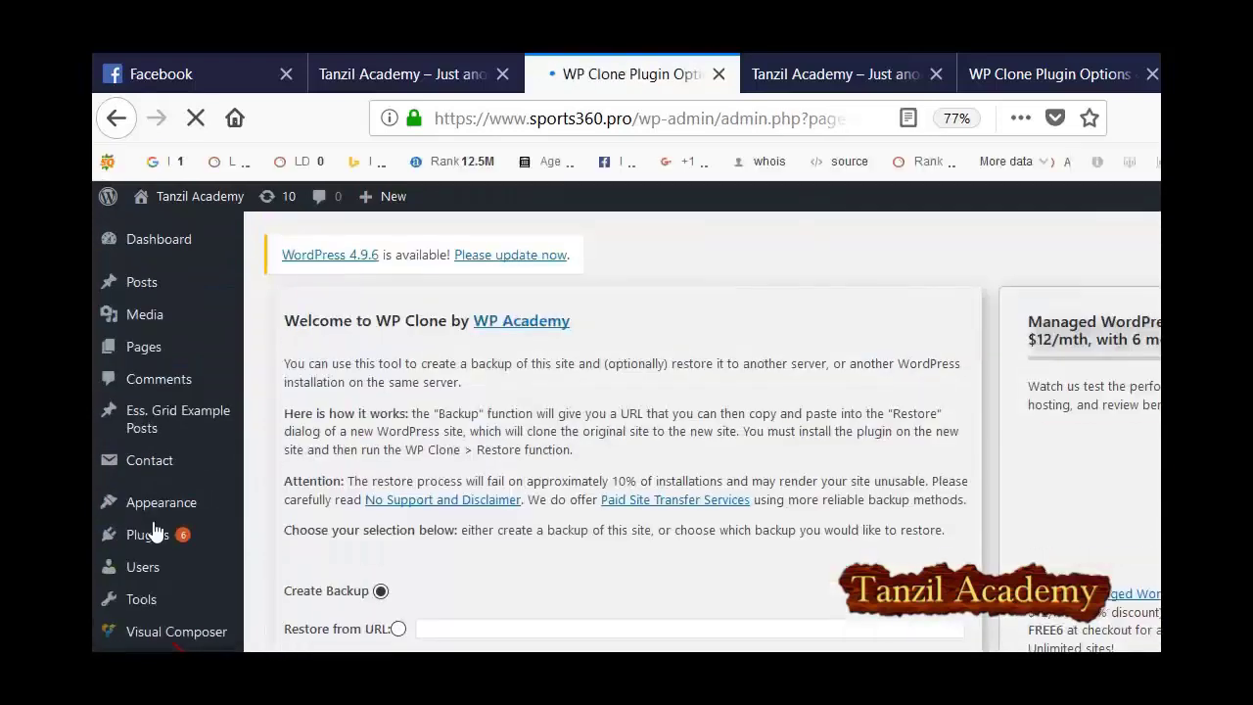
scroll(441, 428, down, 5)
scroll(440, 428, up, 3)
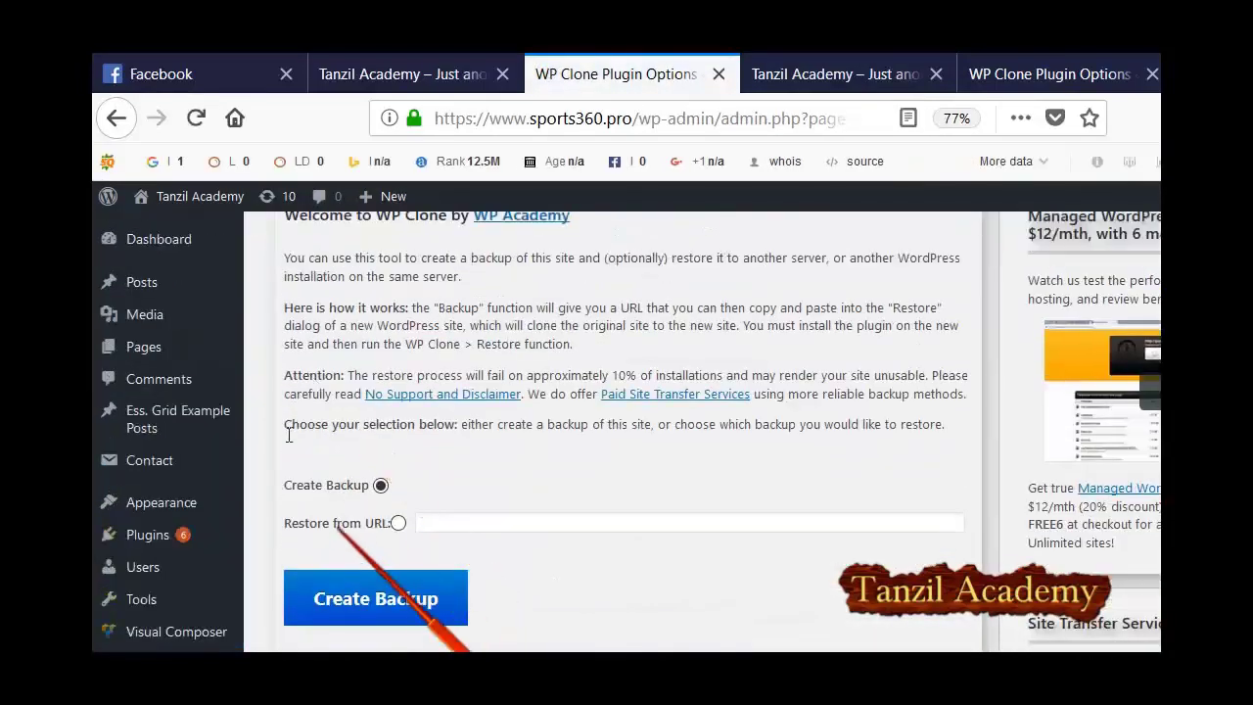
key(Down)
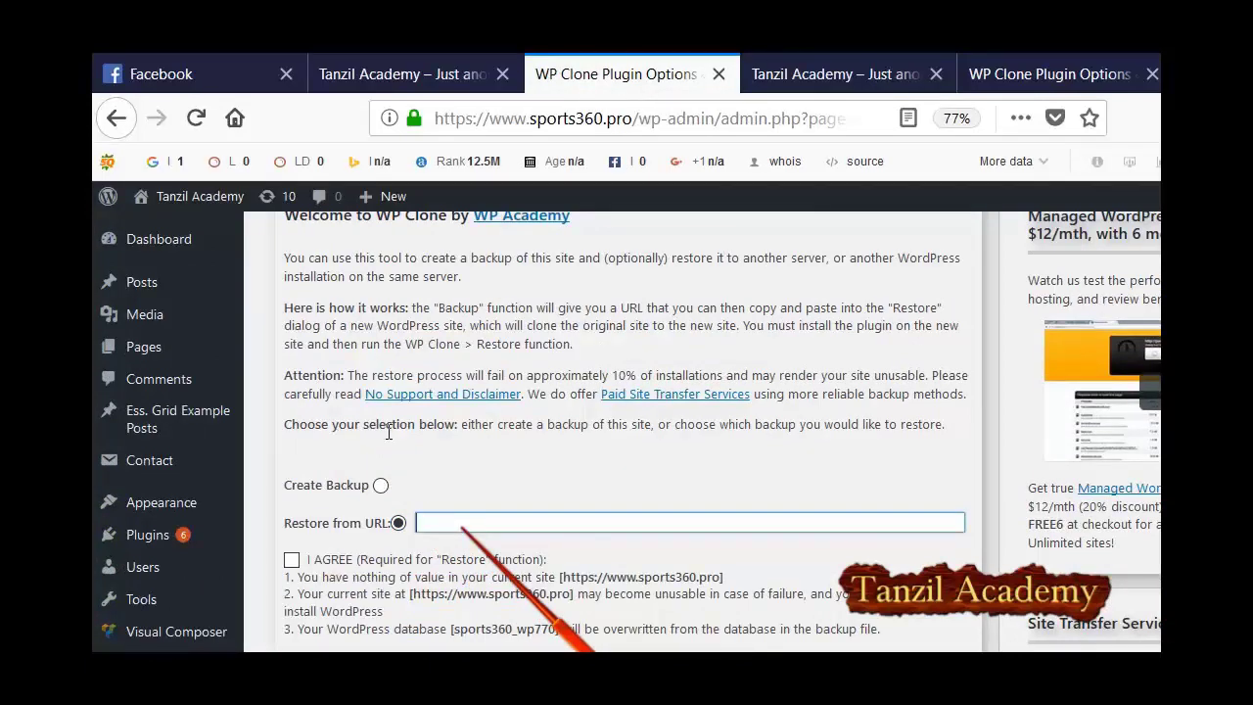
right_click(489, 526)
click(446, 501)
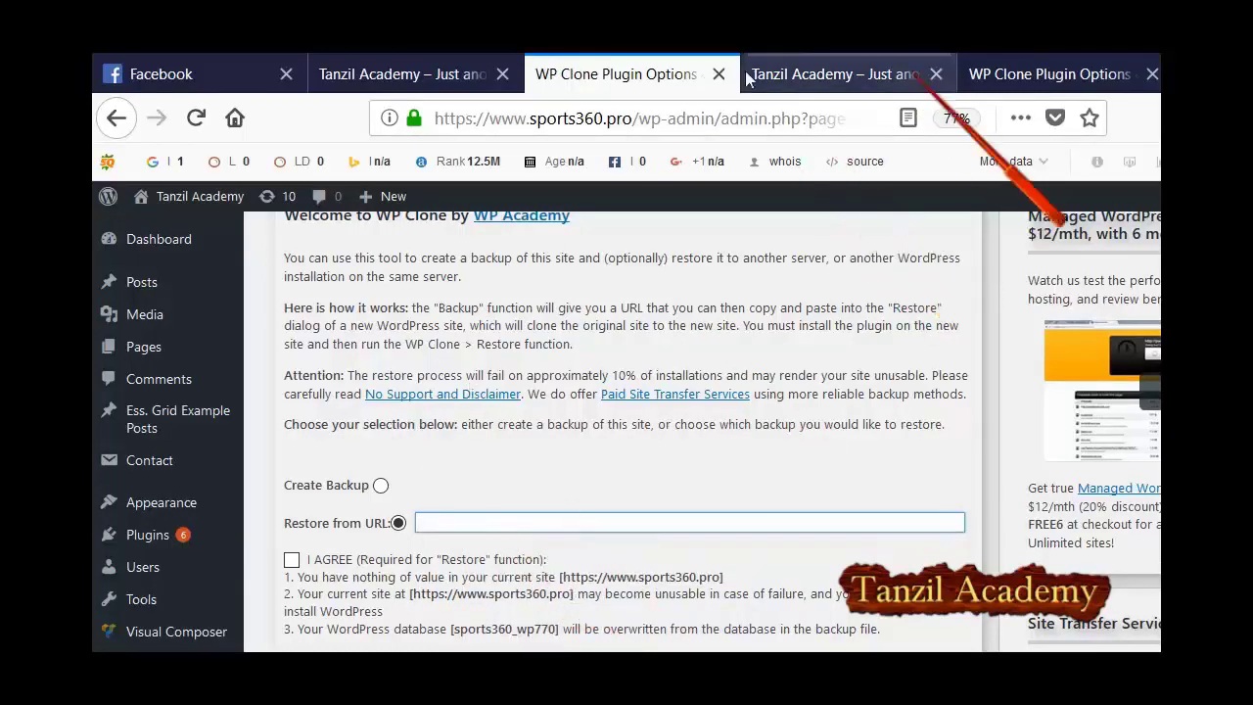
key(ctrl+Tab)
key(ctrl+Tab)
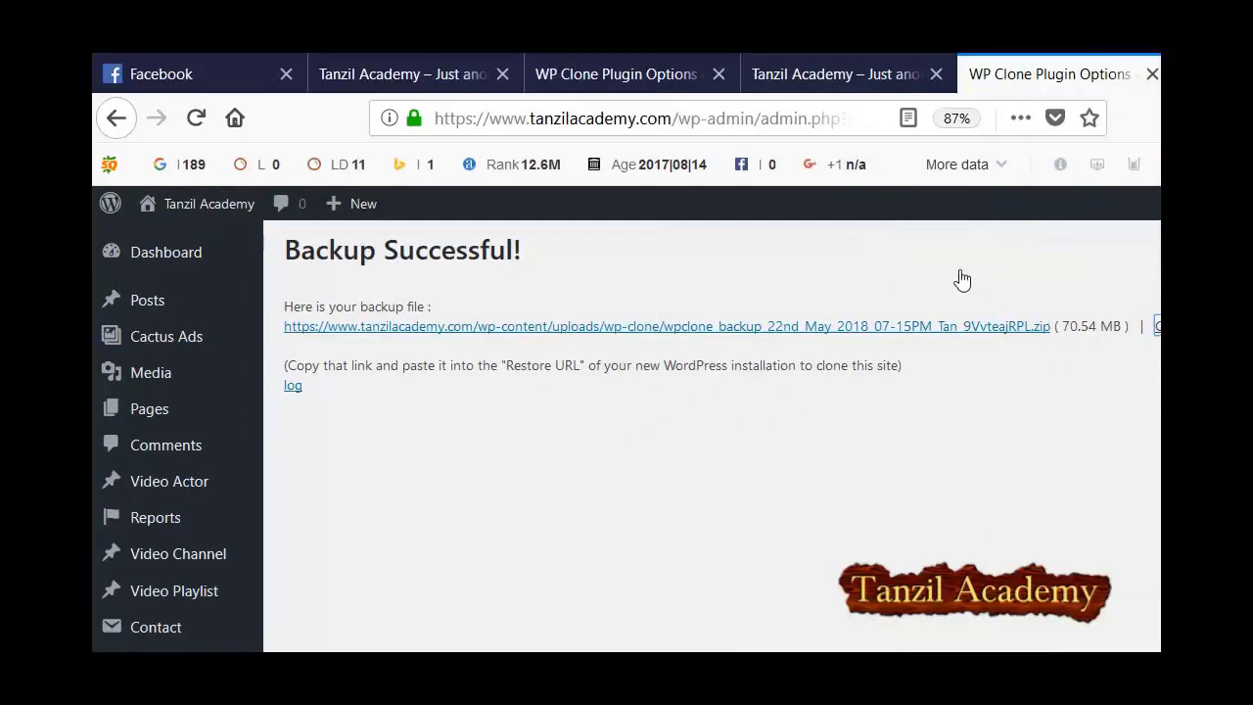
key(ctrl+shift+Tab)
key(ctrl+shift+Tab)
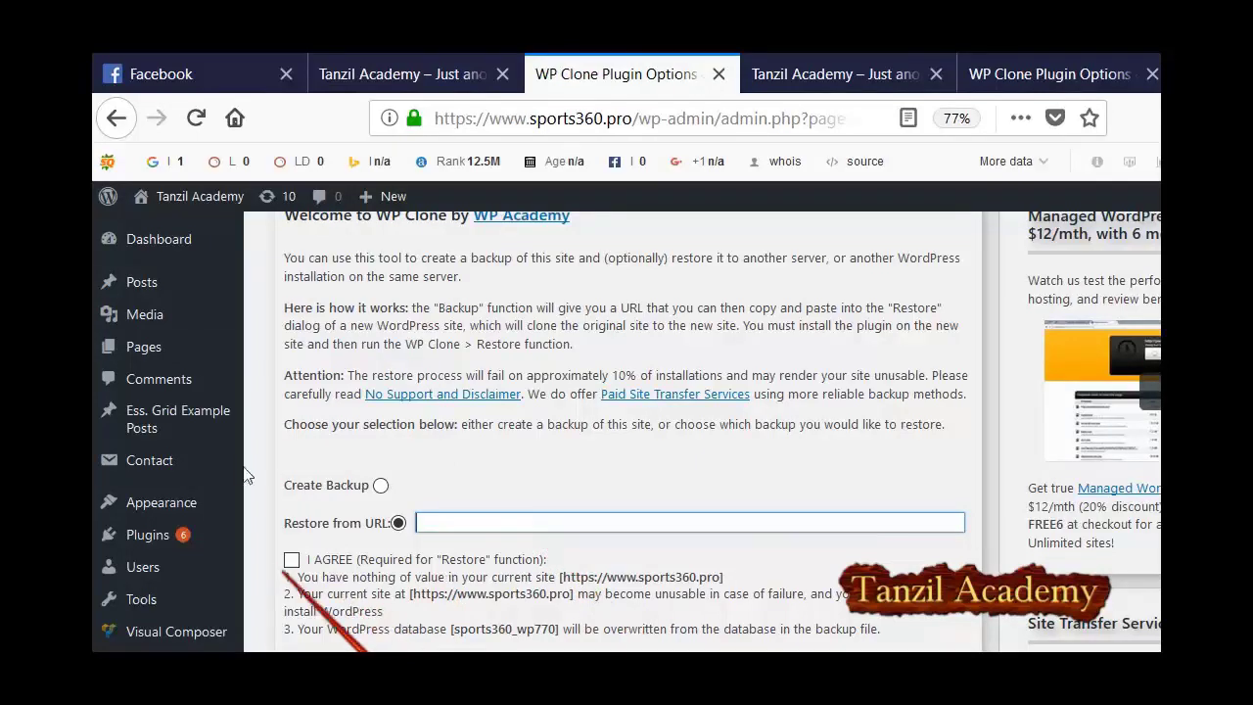
Tick I AGREE, paste the backup zip URL, and confirm Restore from URL.
click(292, 559)
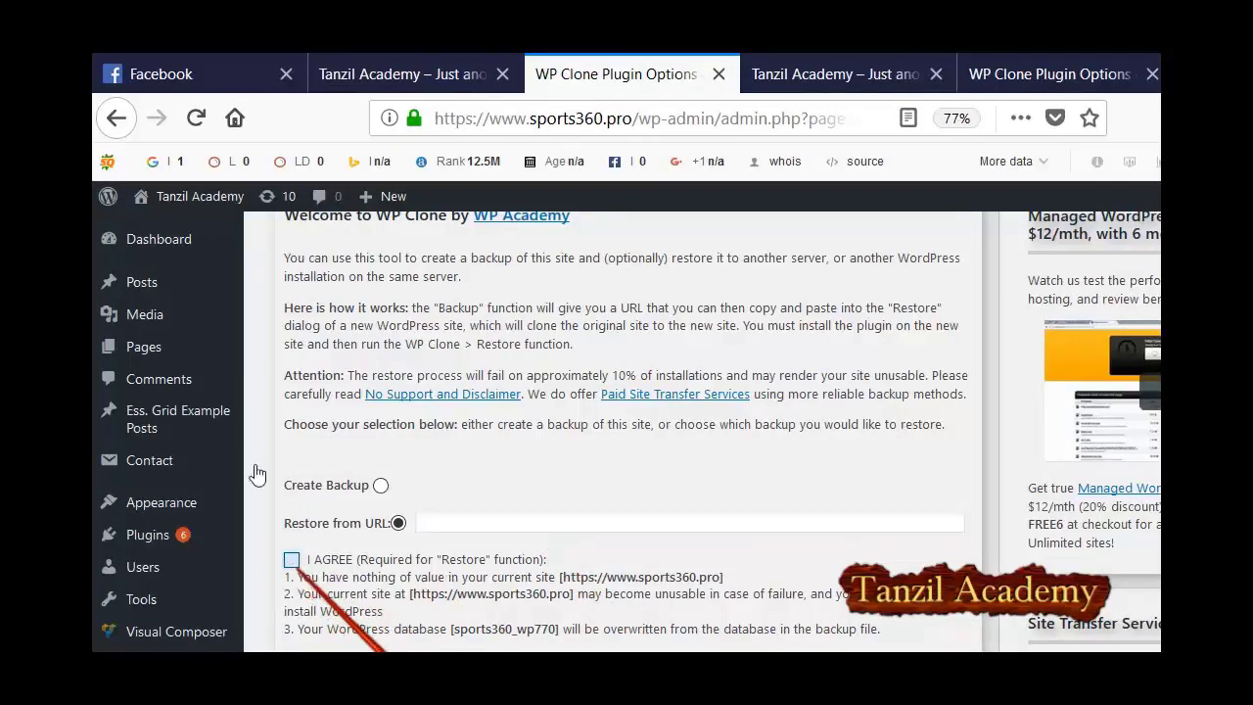
right_click(483, 525)
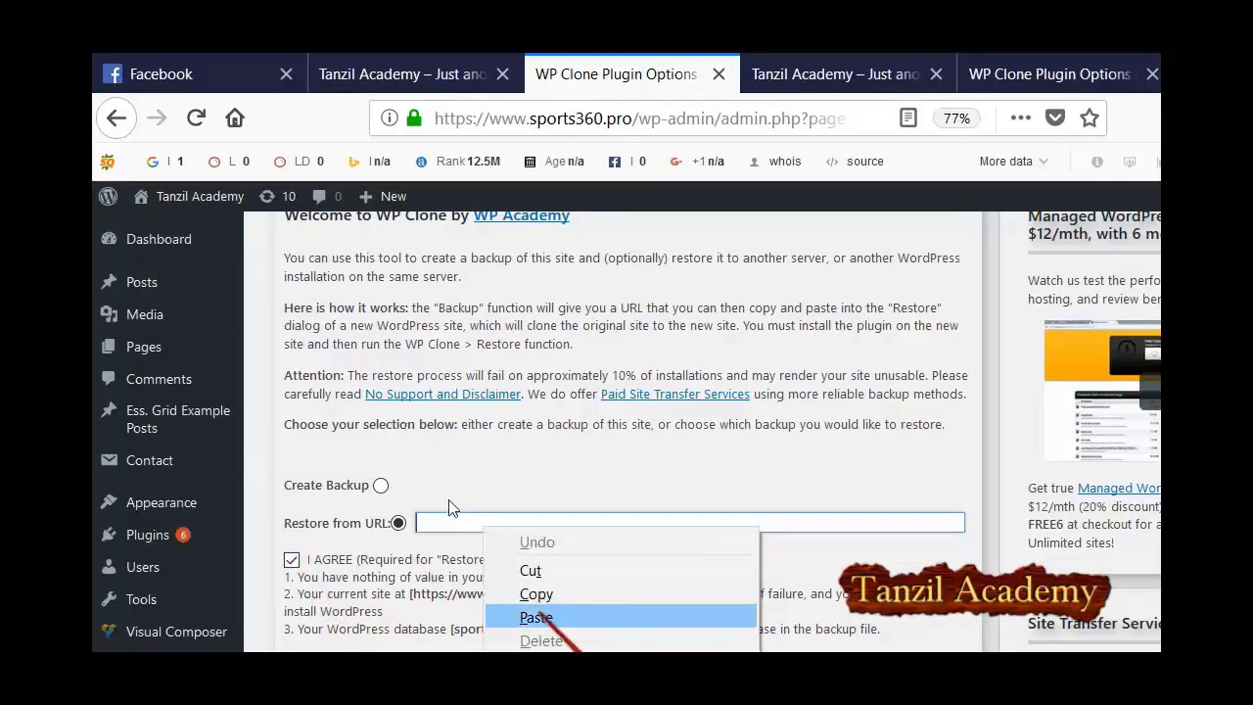
key(Escape)
scroll(449, 506, down, 4)
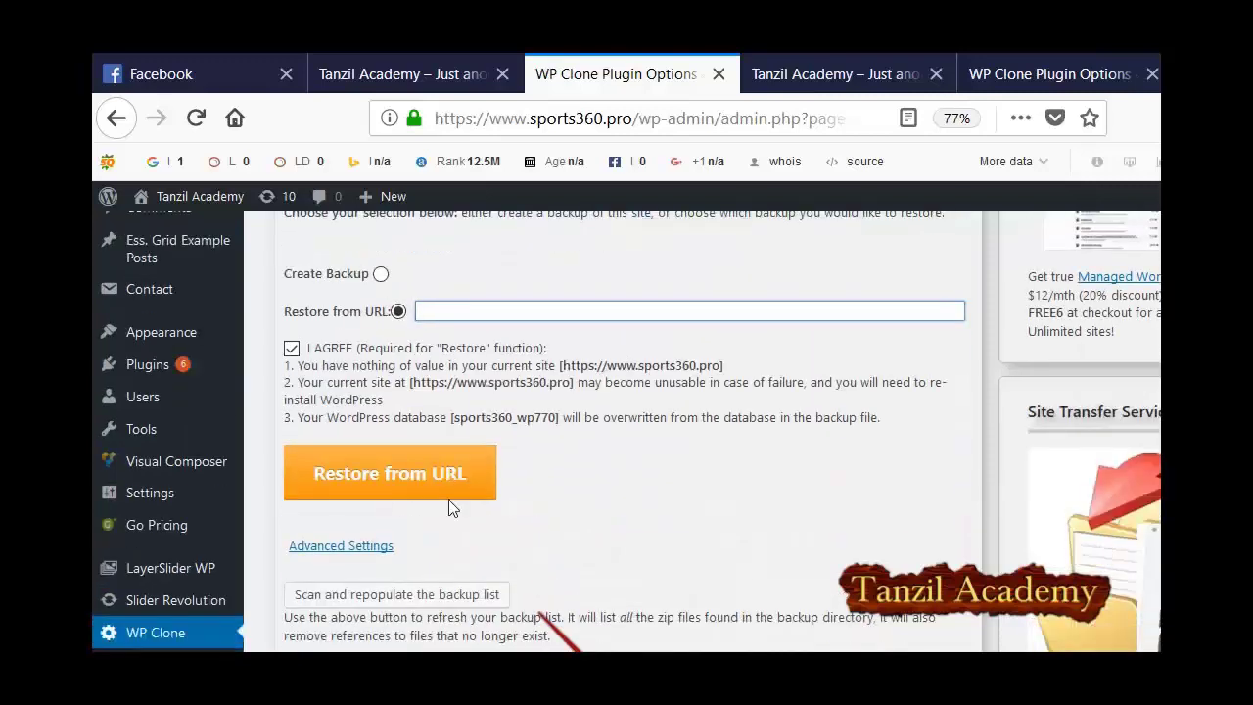
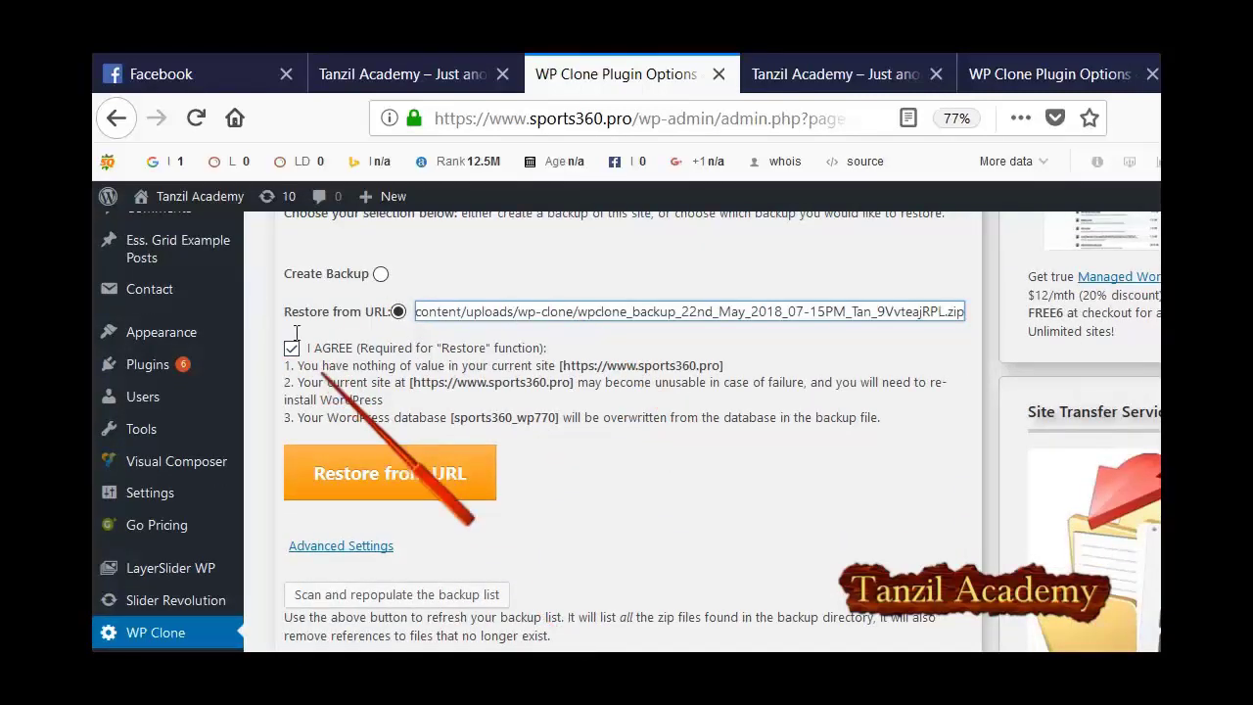
key(Return)
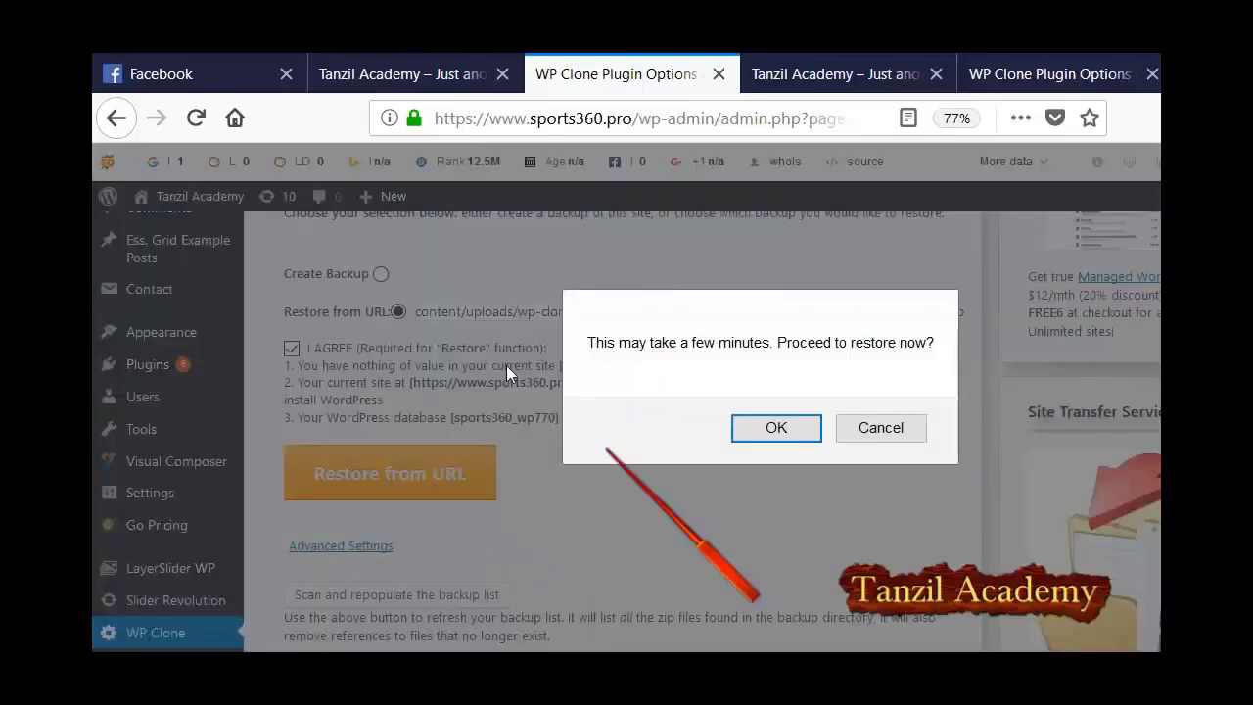
click(776, 426)
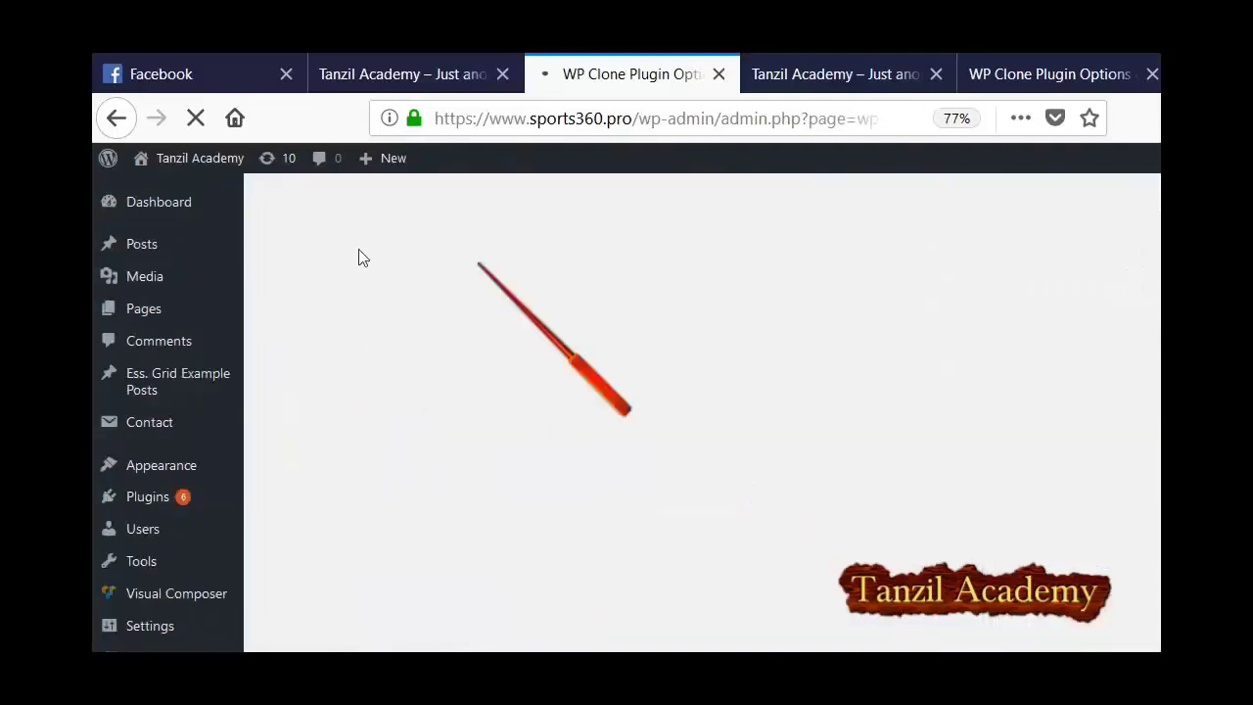
key(ctrl+Tab)
key(ctrl+Tab)
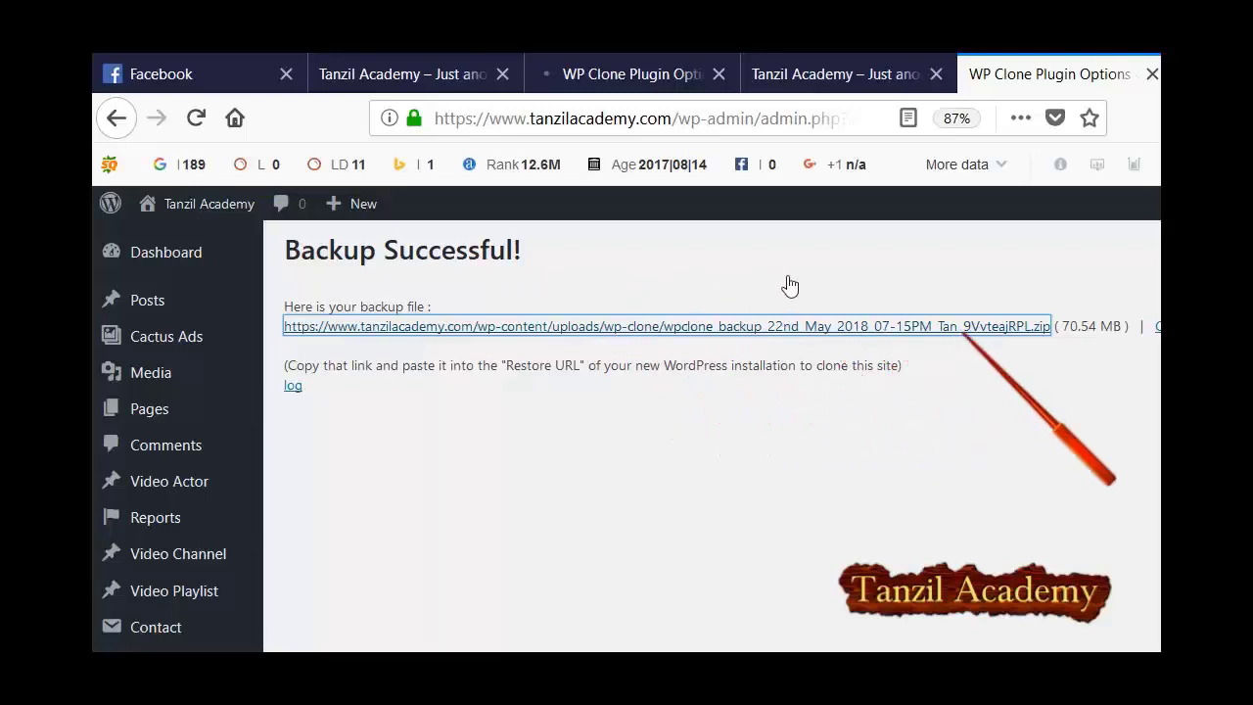
click(536, 65)
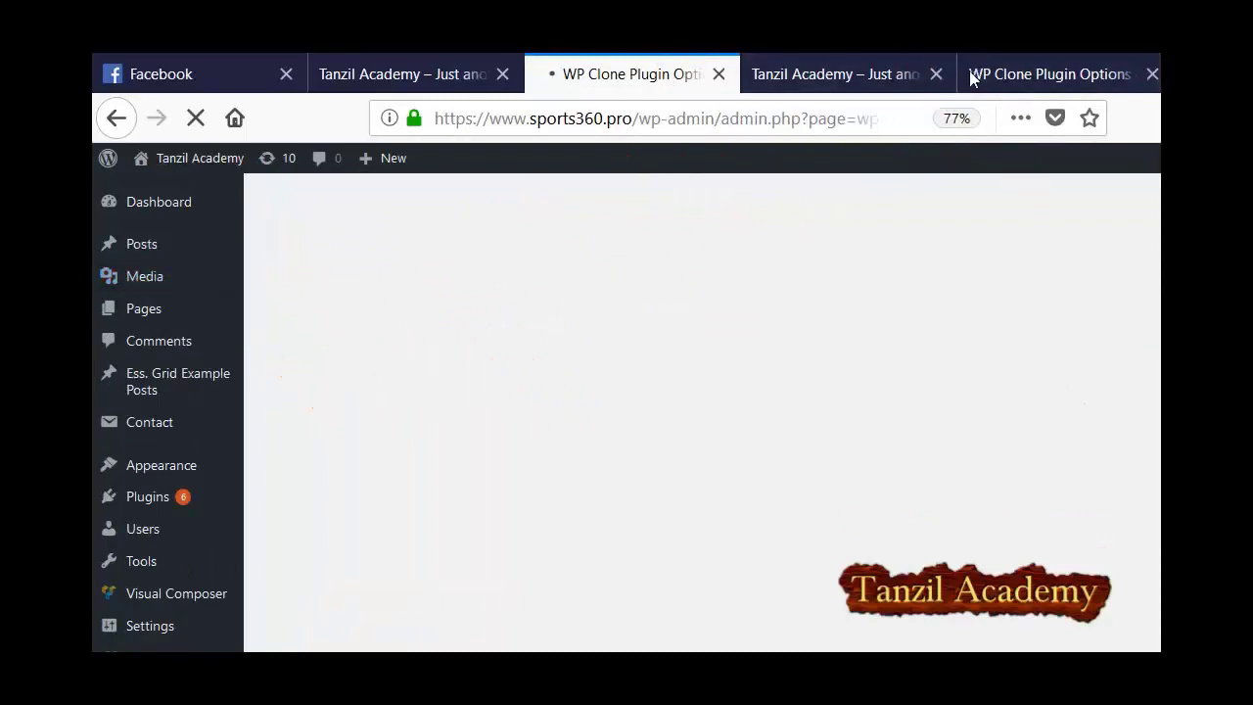
Load tanzilacademy.com/cpanel in a new tab to reach the PUTUL HOST cPanel main page.
key(ctrl+t)
text(ta)
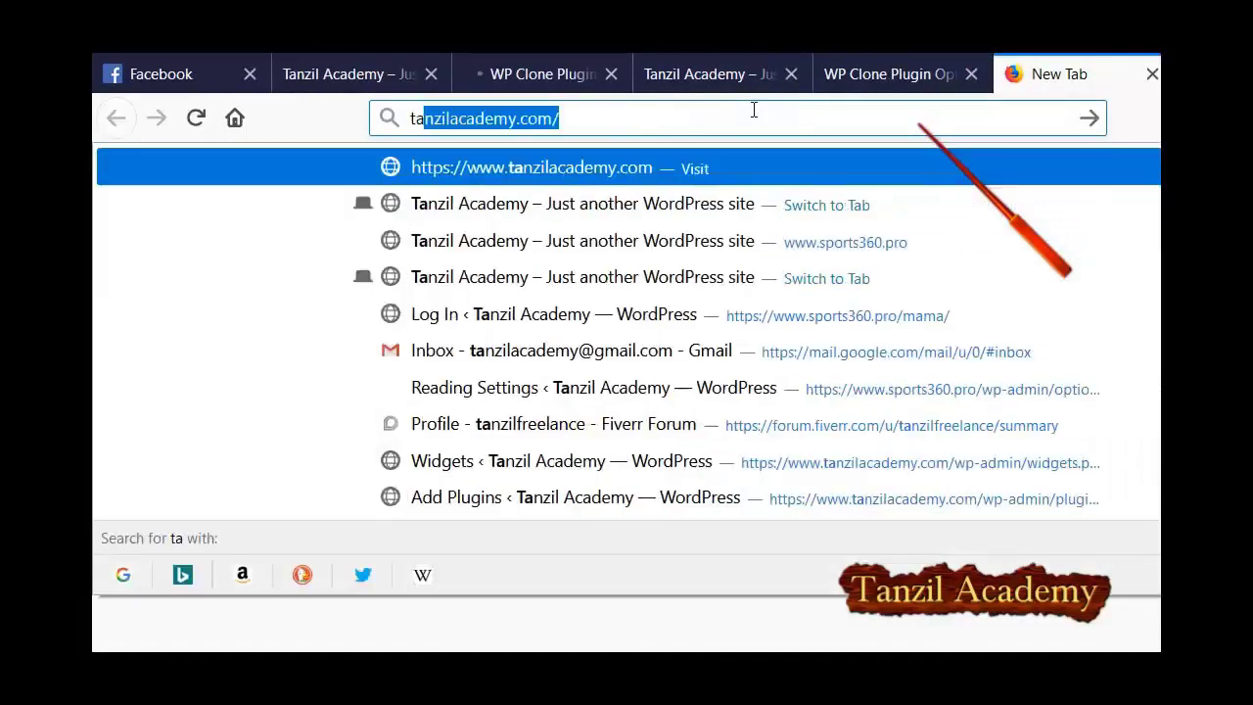
key(Escape)
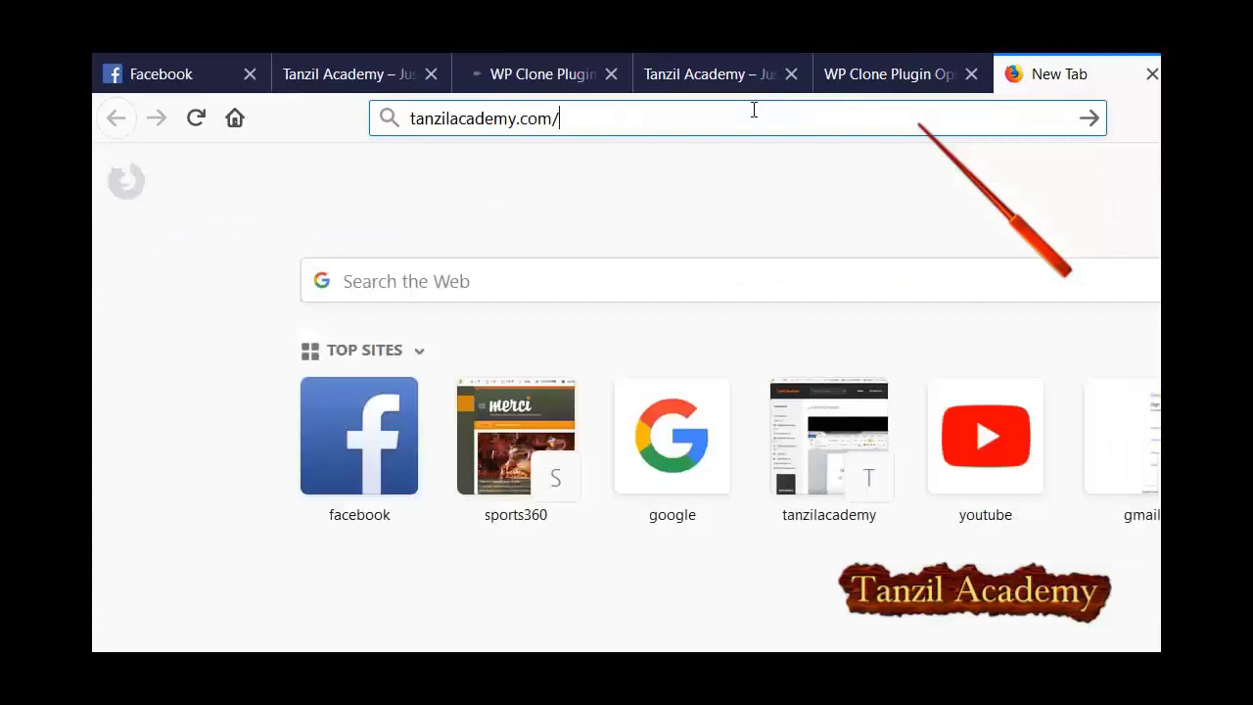
text(cpanel)
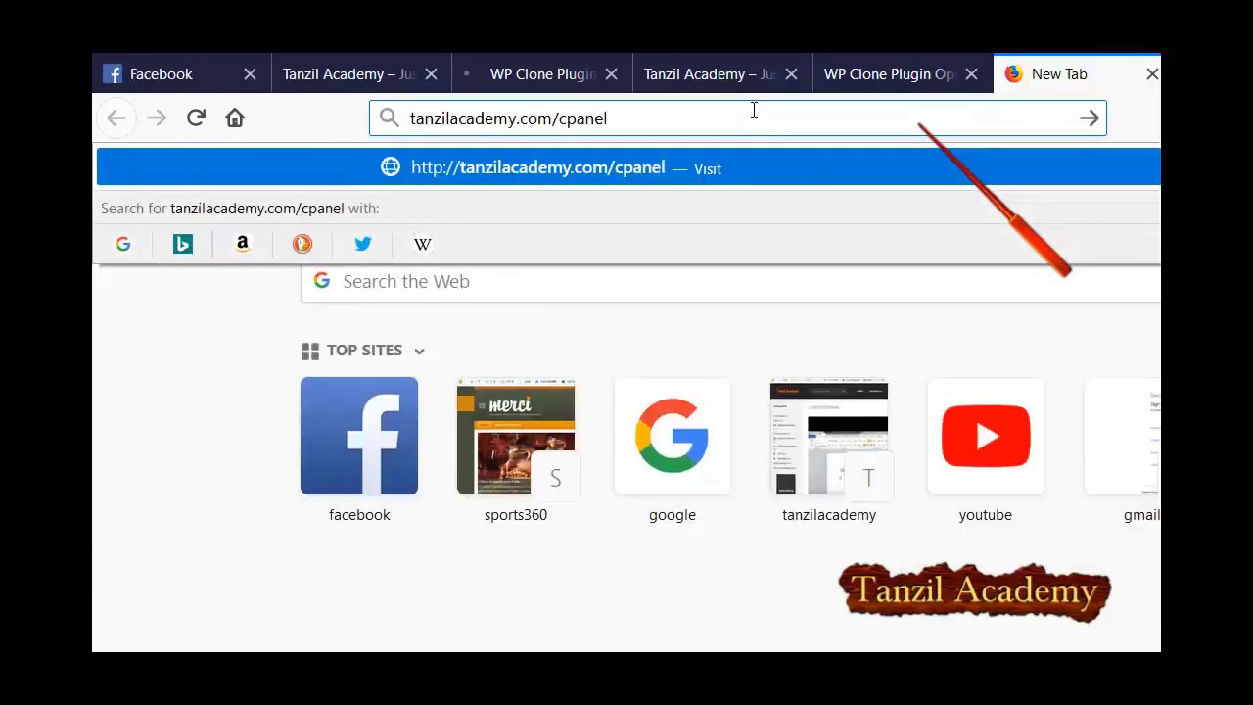
key(Return)
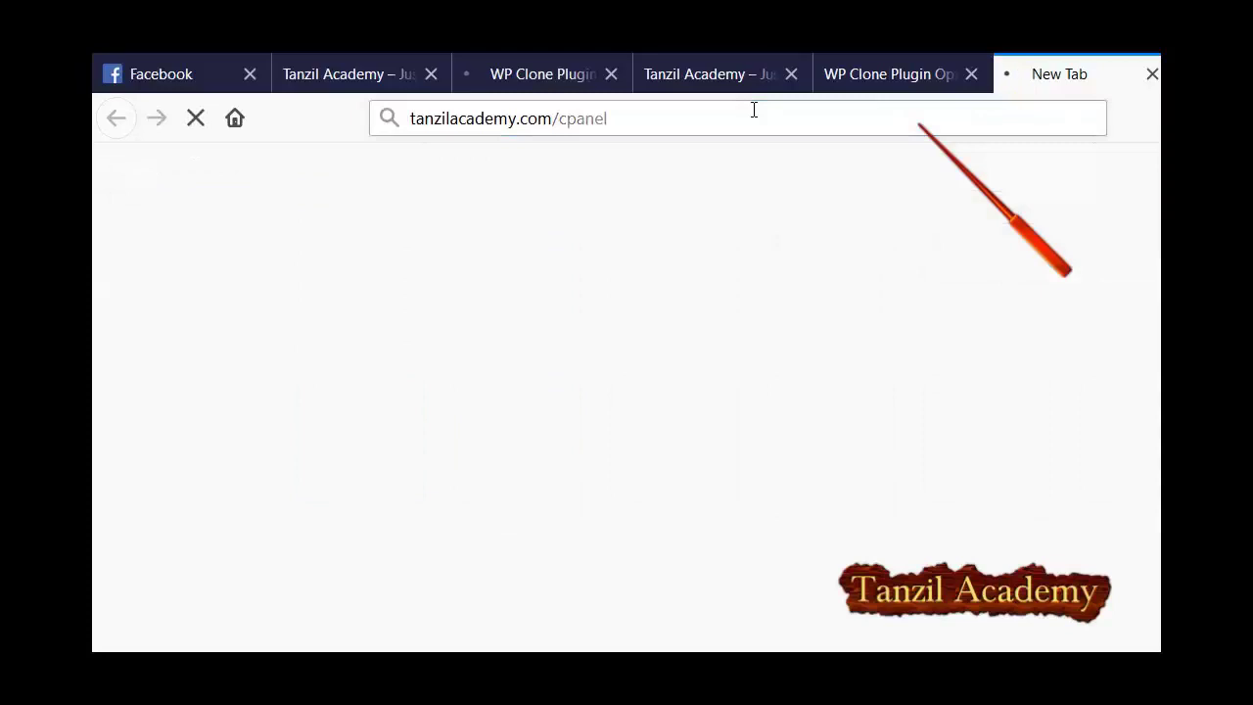
key(ctrl+Page_Up)
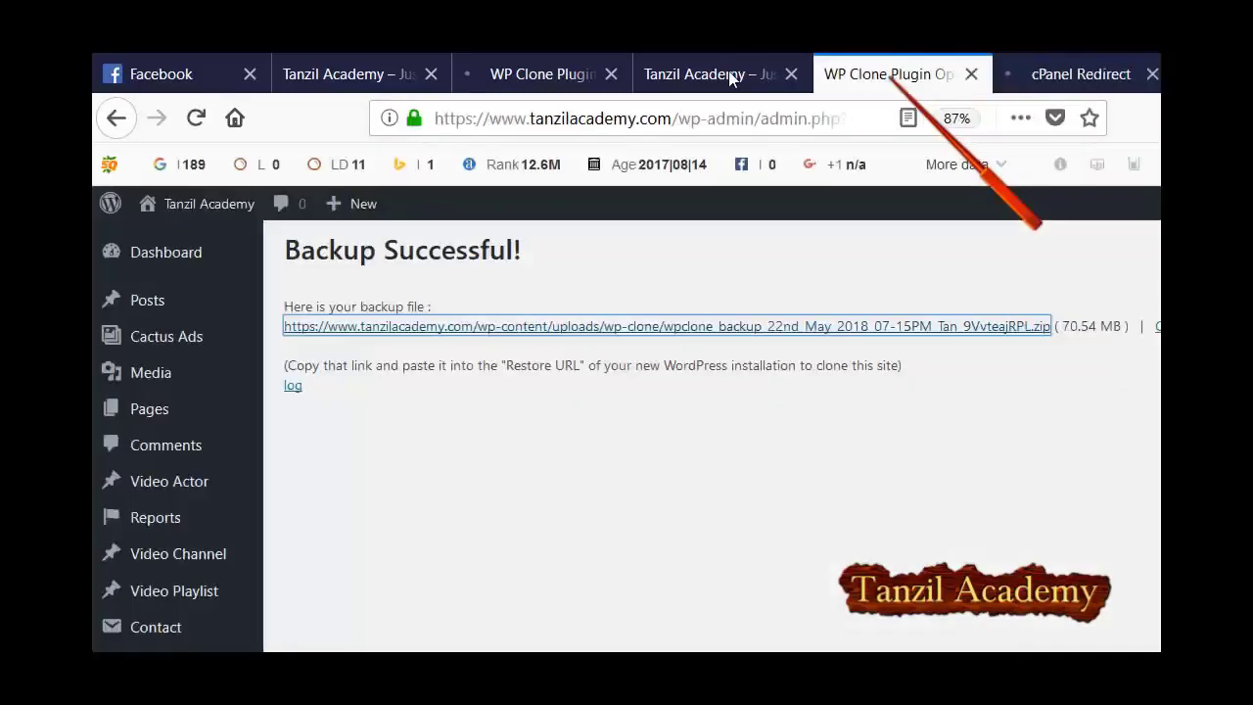
key(ctrl+Page_Down)
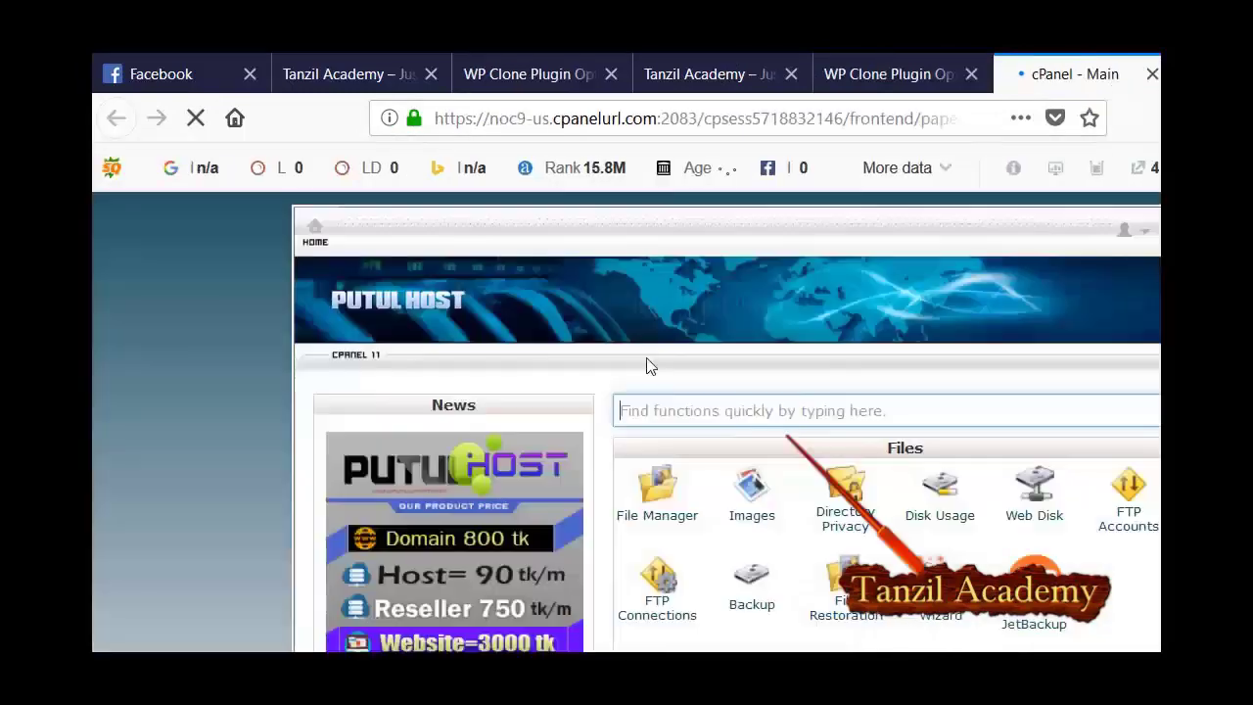
Check the Restore Successful page (591 cells changed), then view the restored sports360.pro homepage.
key(ctrl+Page_Up)
key(ctrl+Page_Up)
key(ctrl+Page_Up)
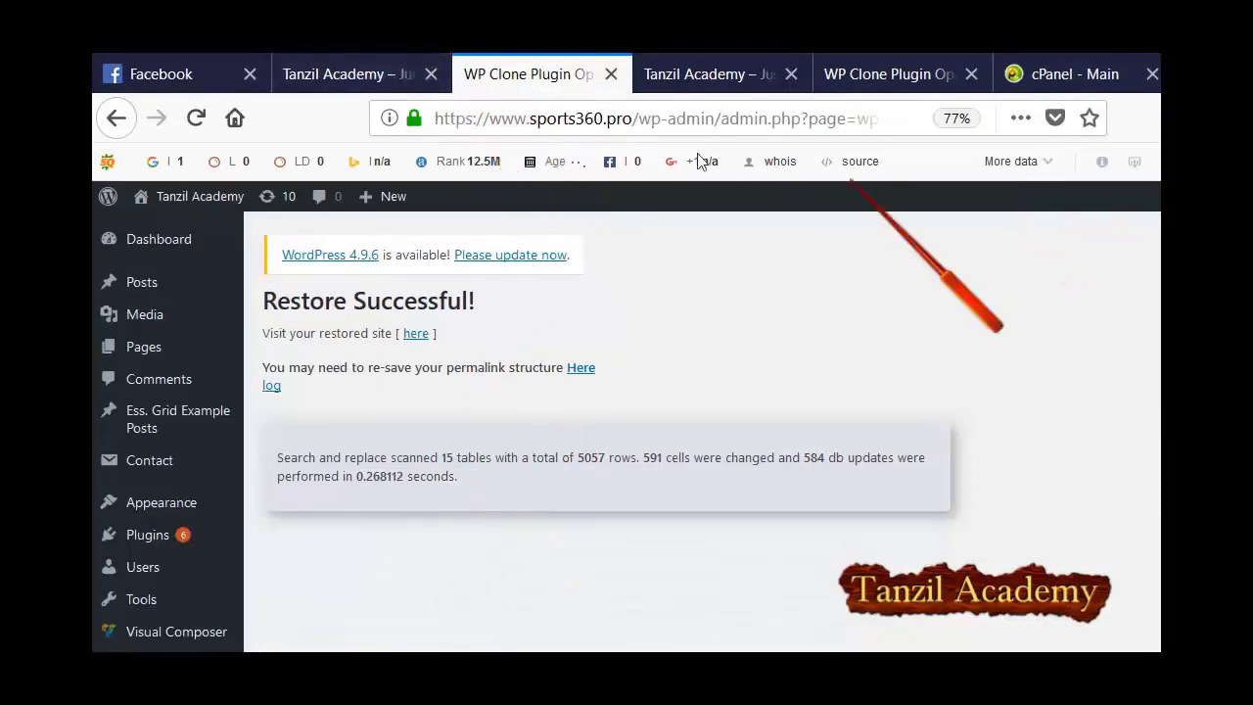
click(294, 70)
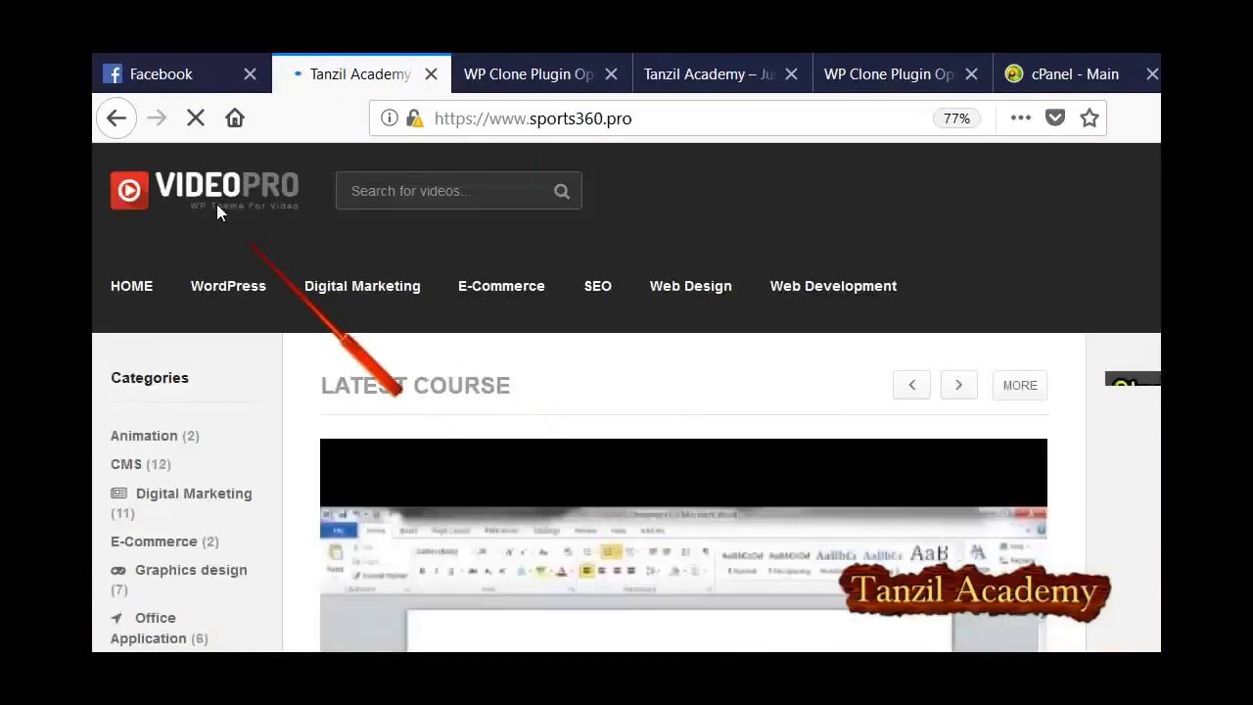
Scroll through the cloned VIDEOPRO course sections on sports360.pro, then return to Backup Successful.
scroll(559, 386, down, 10)
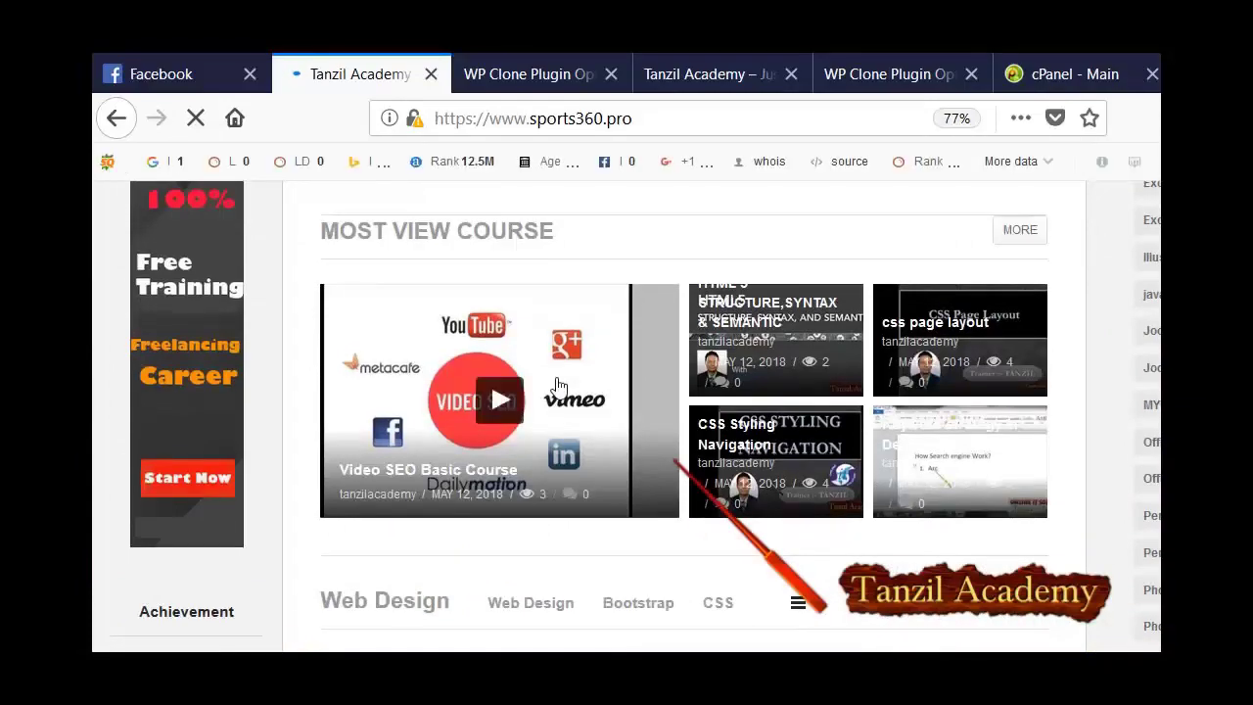
scroll(557, 385, down, 15)
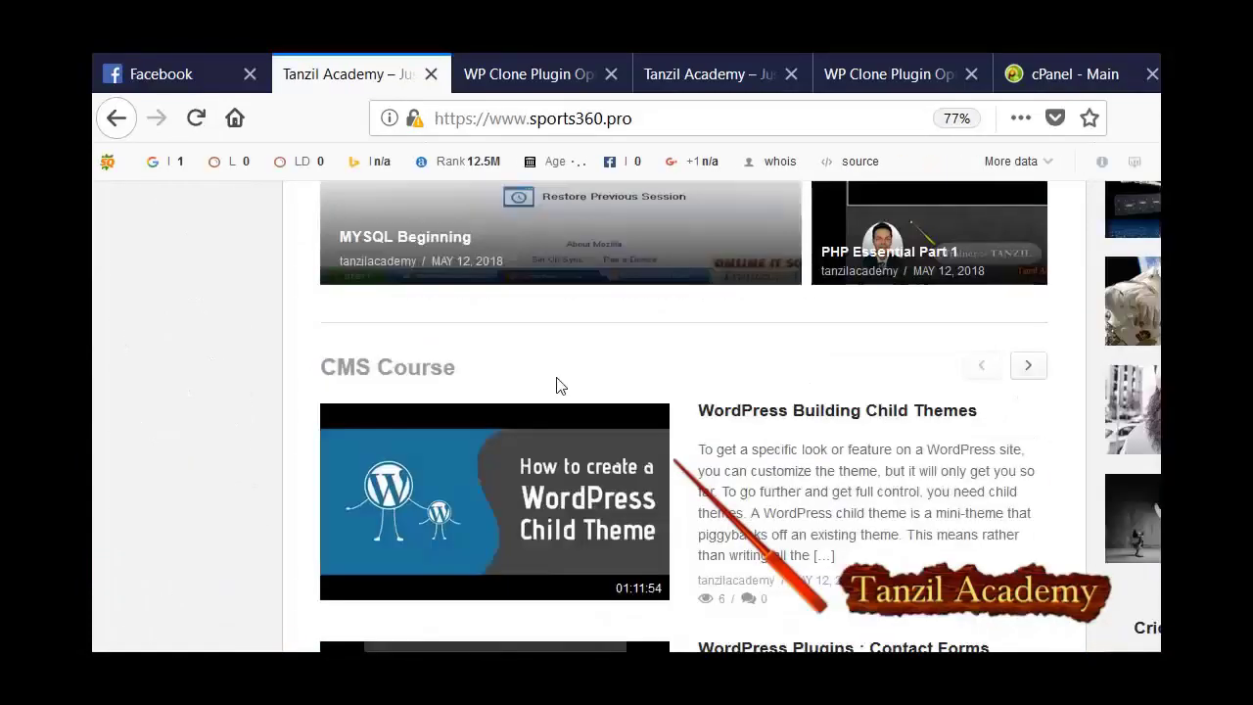
scroll(556, 377, up, 15)
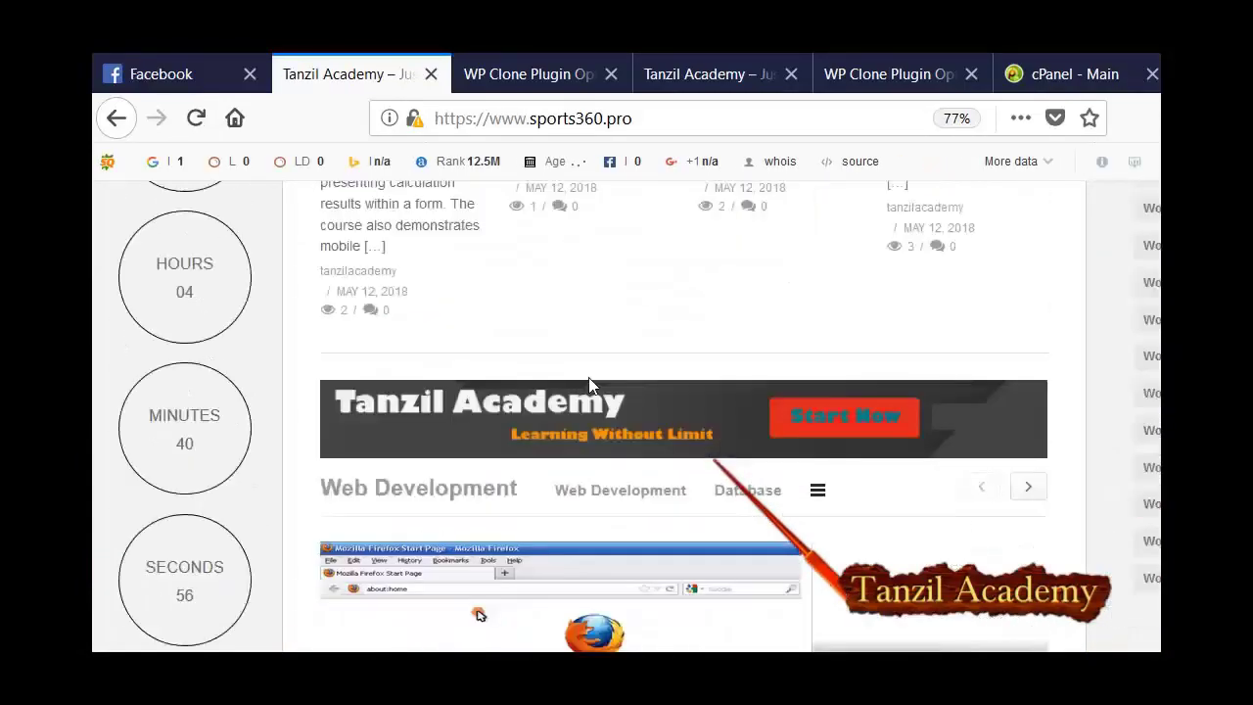
scroll(590, 387, up, 6)
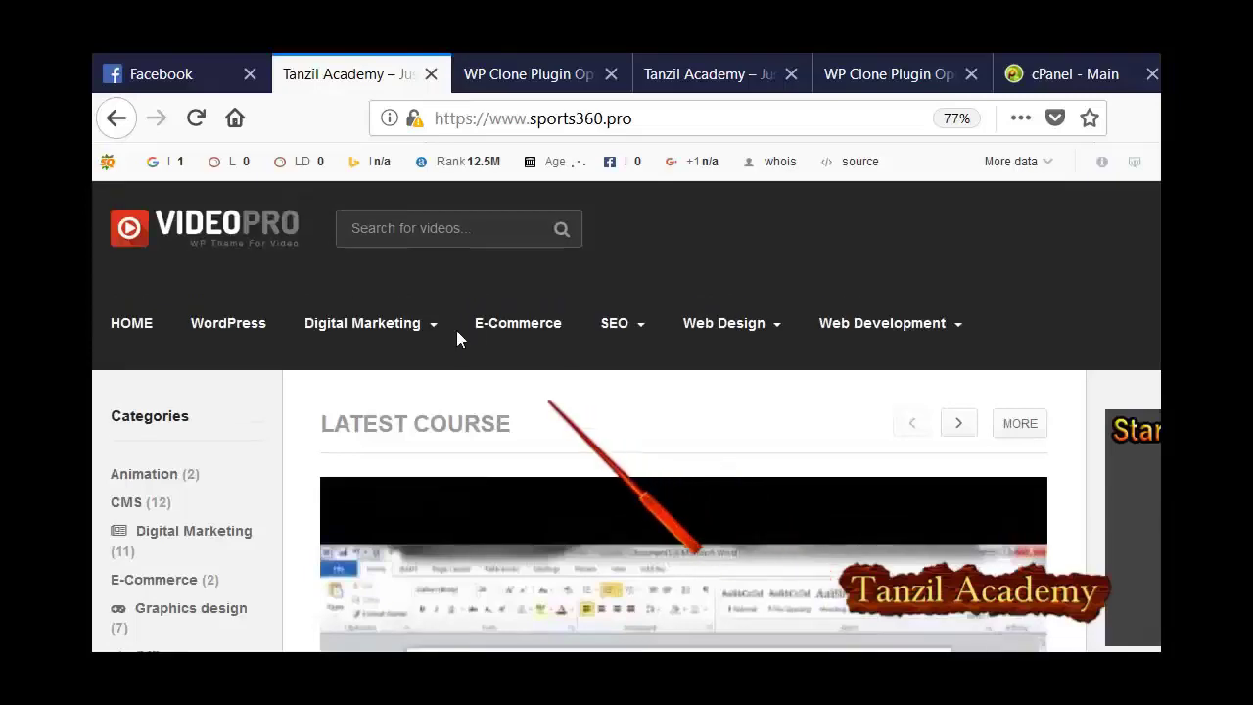
scroll(652, 380, down, 2)
scroll(653, 382, up, 2)
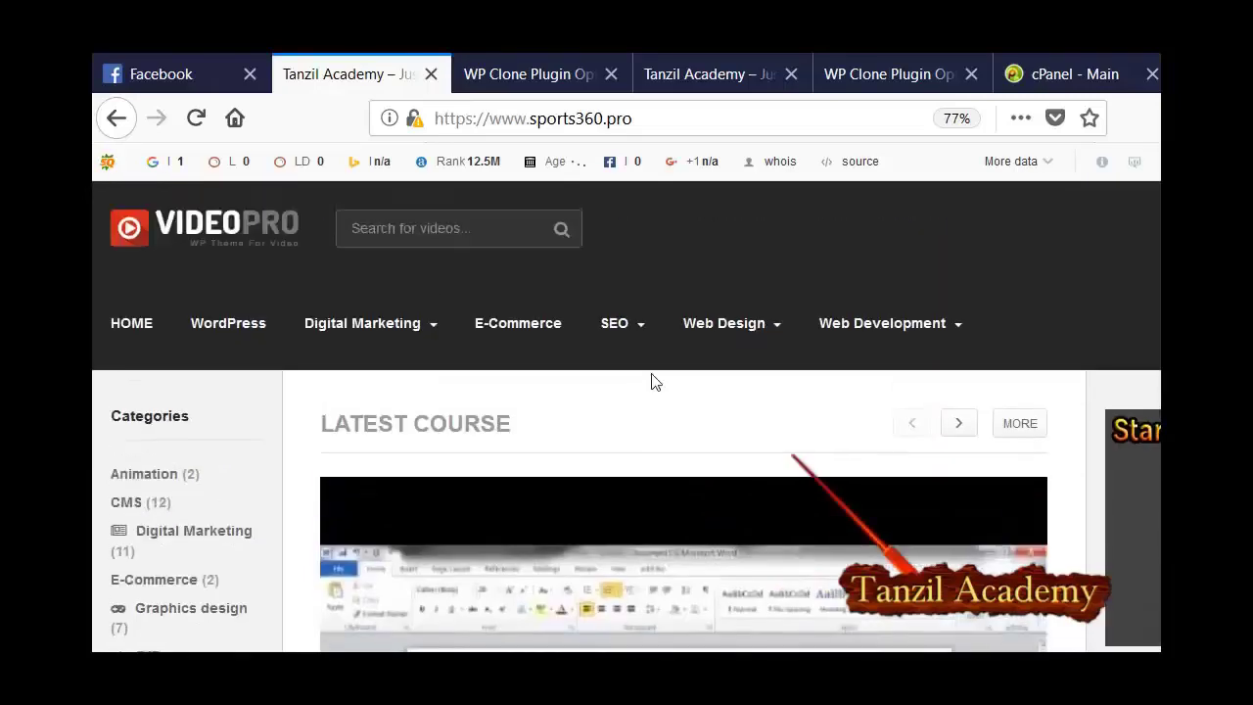
scroll(652, 381, down, 10)
scroll(655, 382, down, 20)
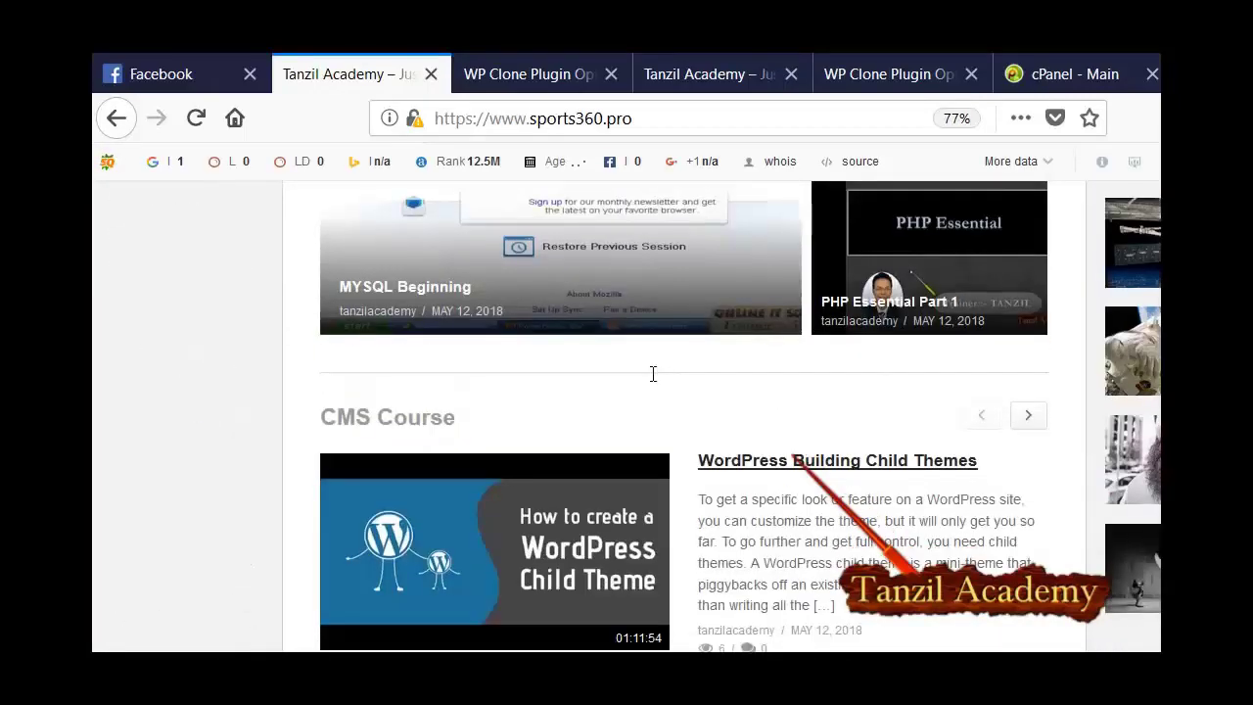
scroll(651, 379, down, 15)
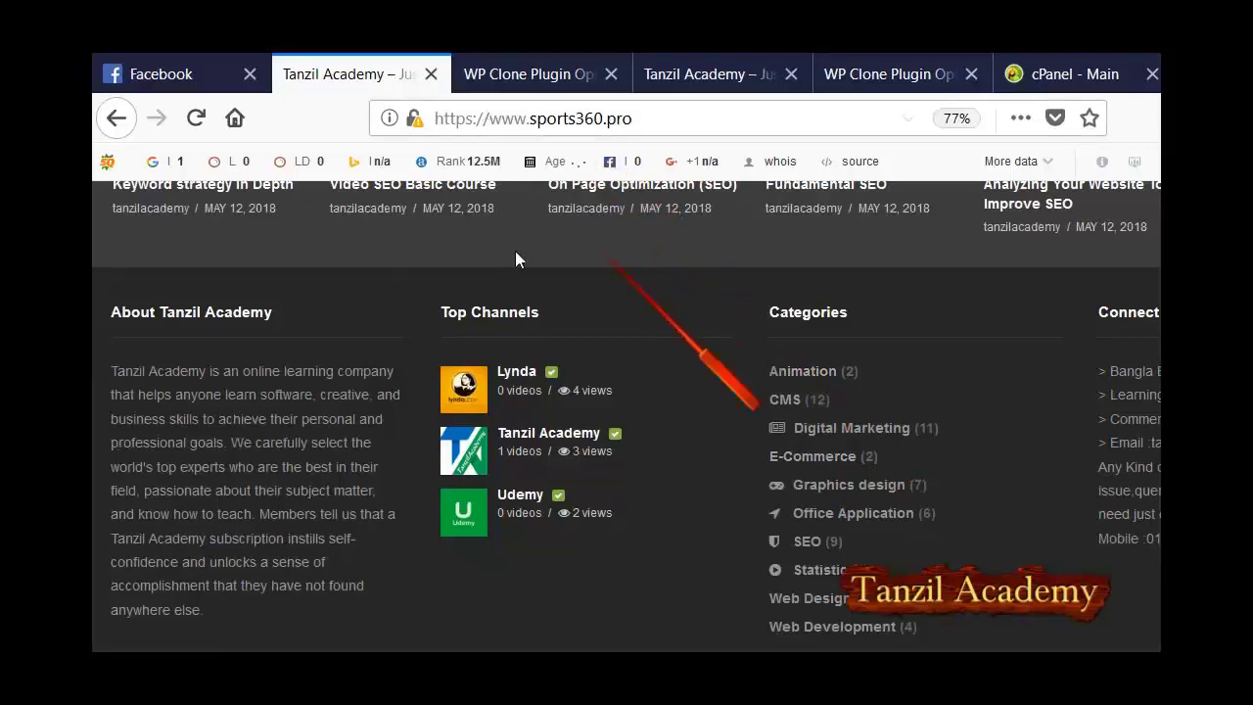
scroll(540, 342, up, 5)
scroll(542, 349, up, 15)
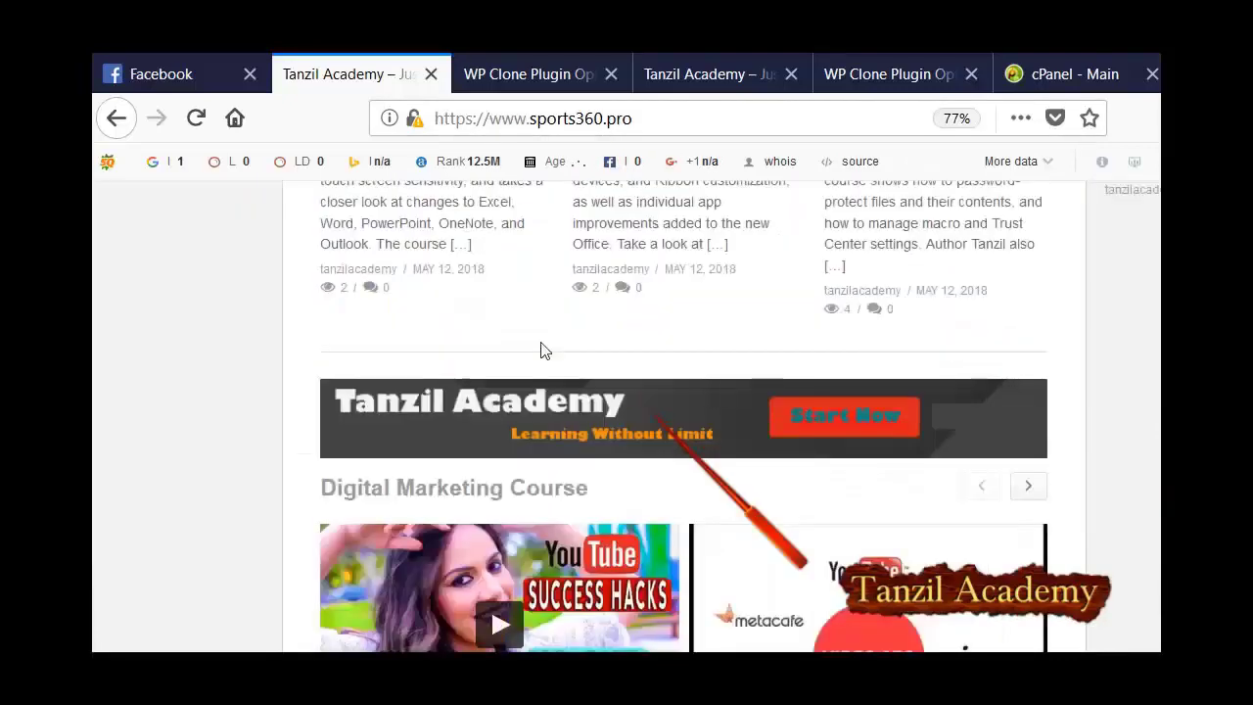
key(ctrl+5)
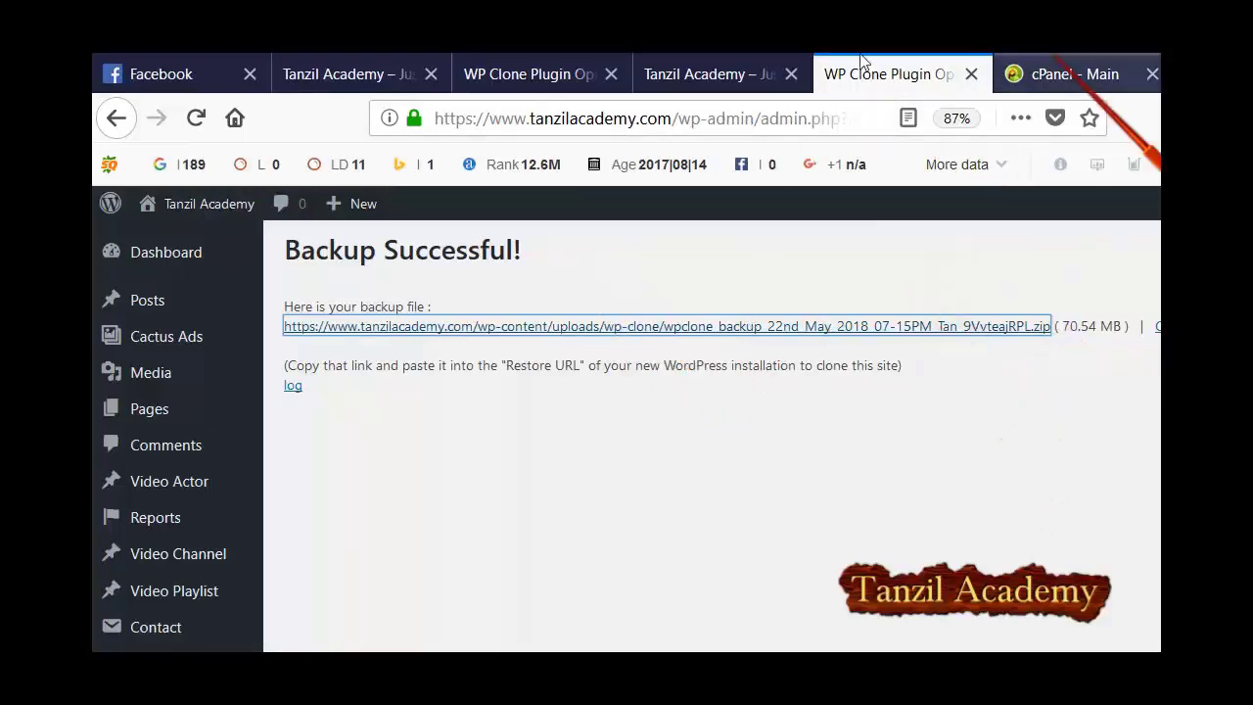
Launch File Manager from the cPanel main page, landing in public_html/wp-content.
key(ctrl+Tab)
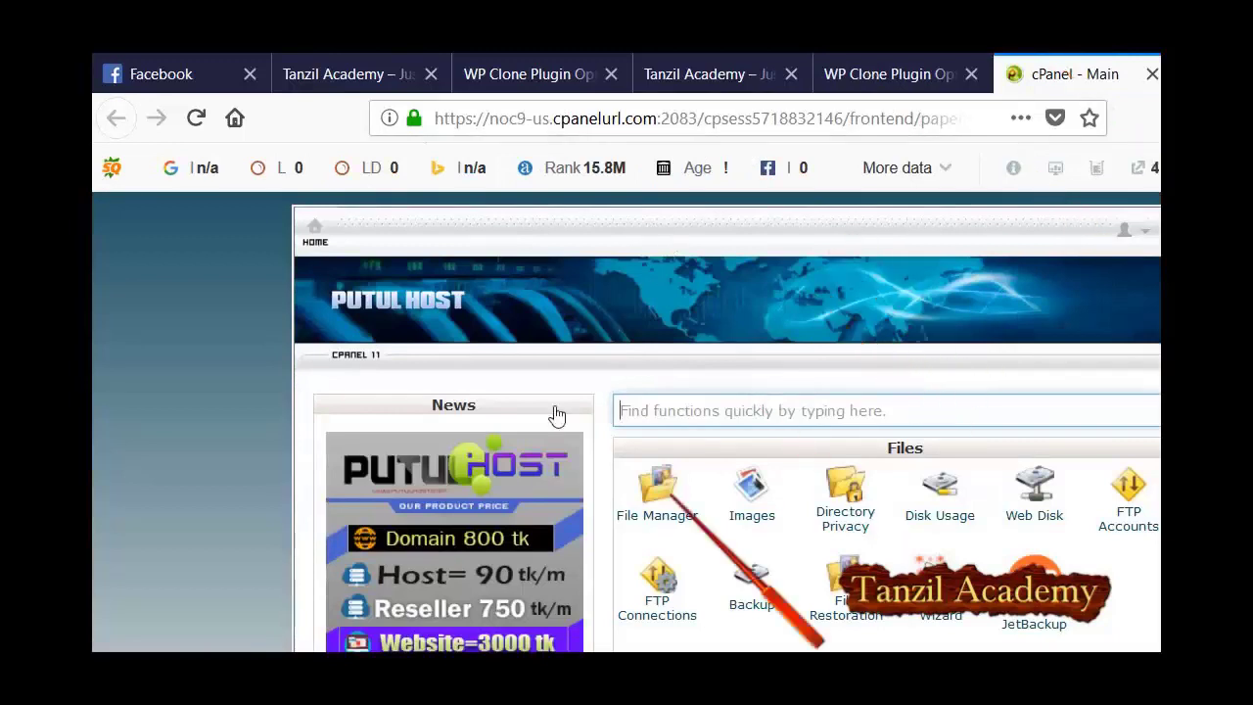
click(554, 431)
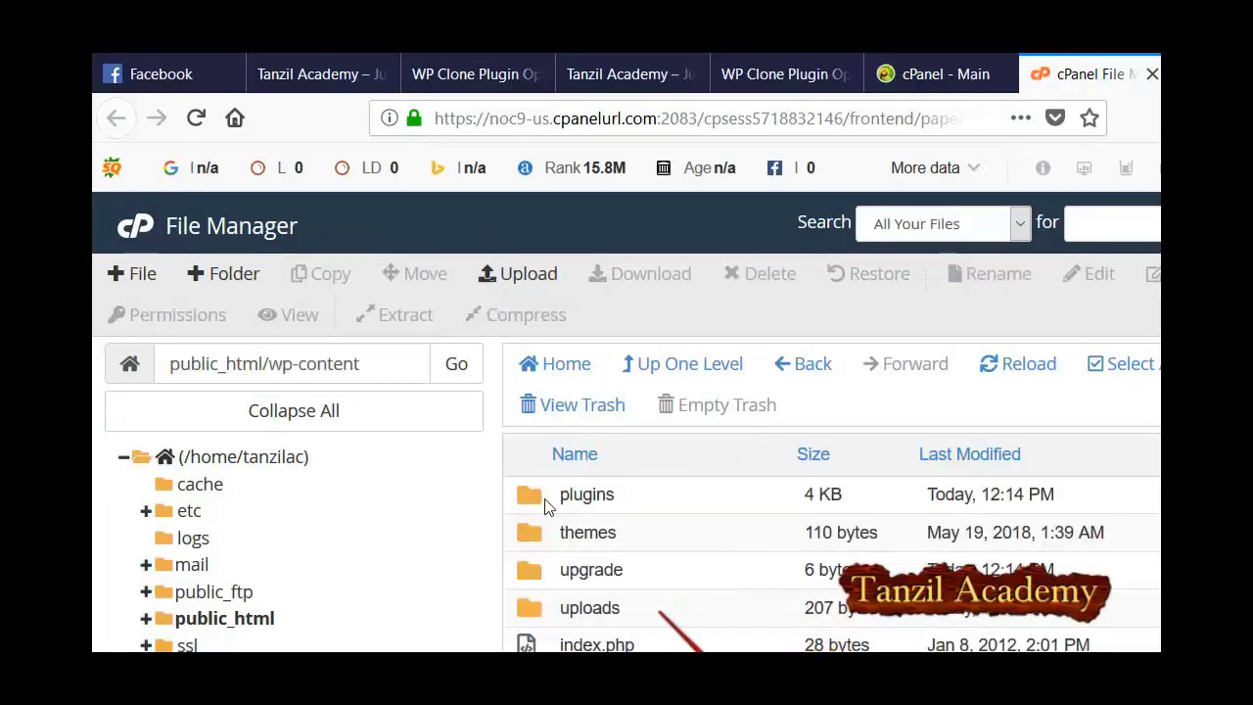
Search the uploads, buddydrive-thumbnails and trash folders in File Manager for the backup.
double_click(590, 606)
scroll(547, 505, down, 3)
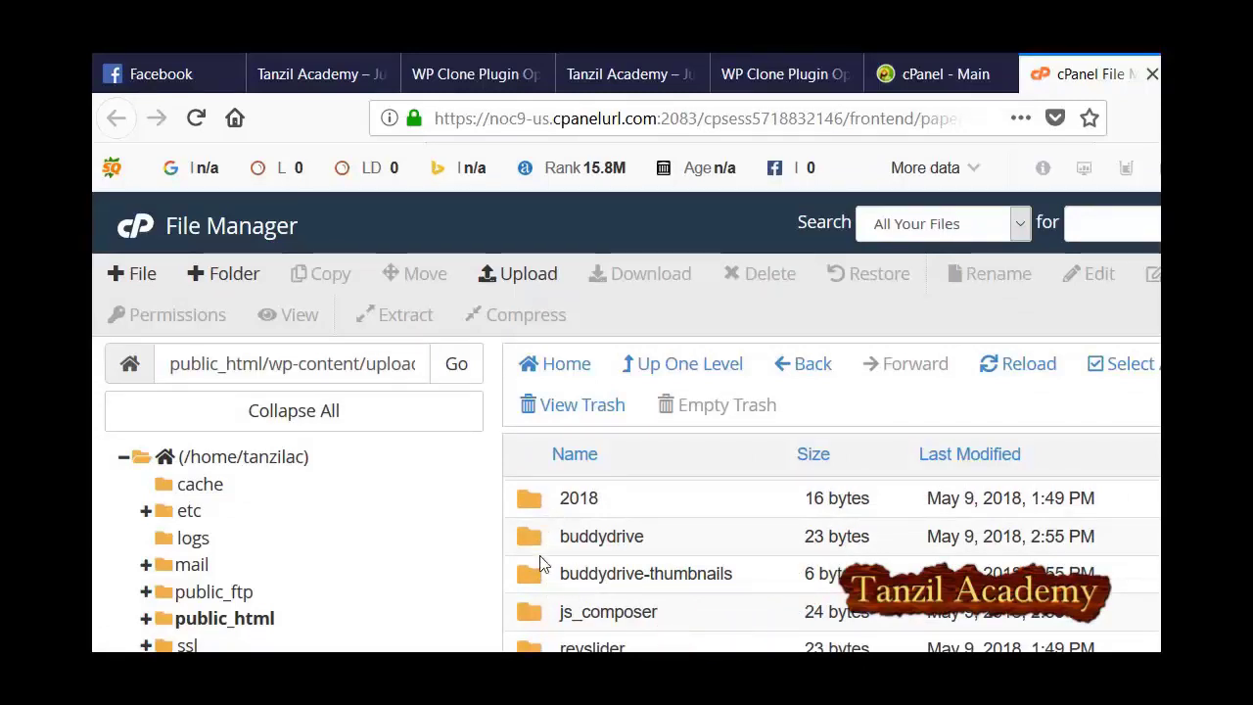
scroll(565, 515, up, 3)
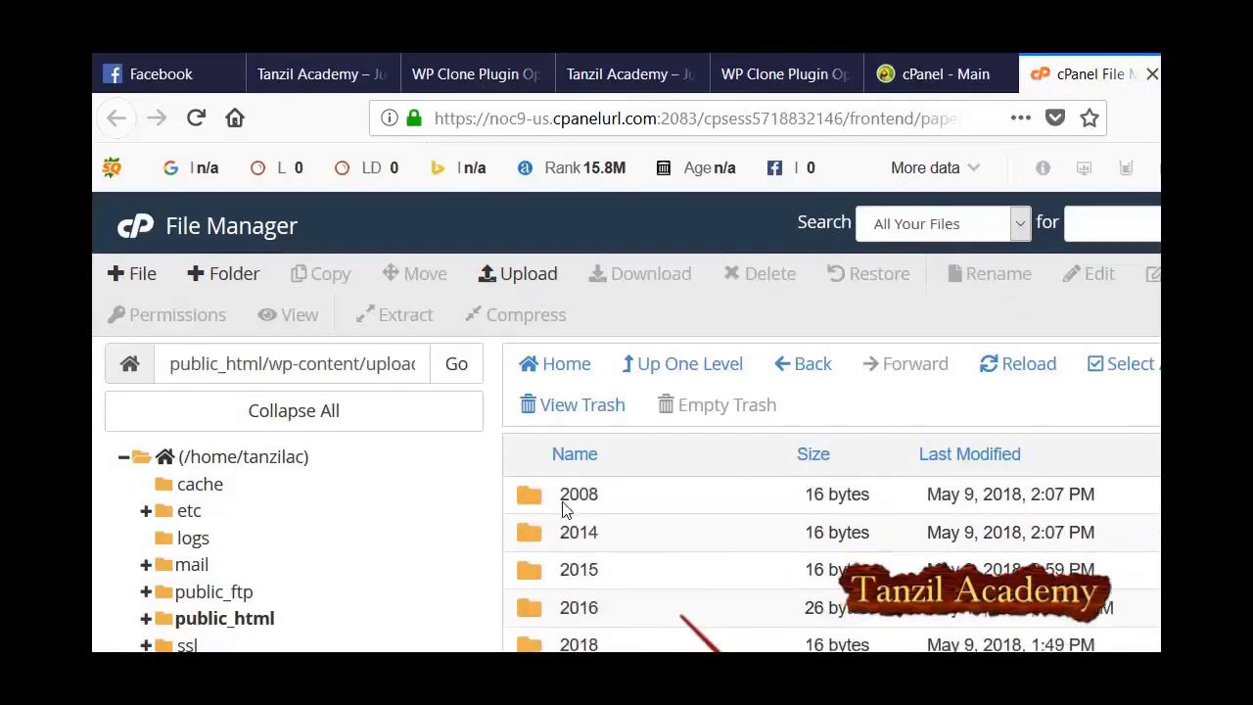
click(773, 73)
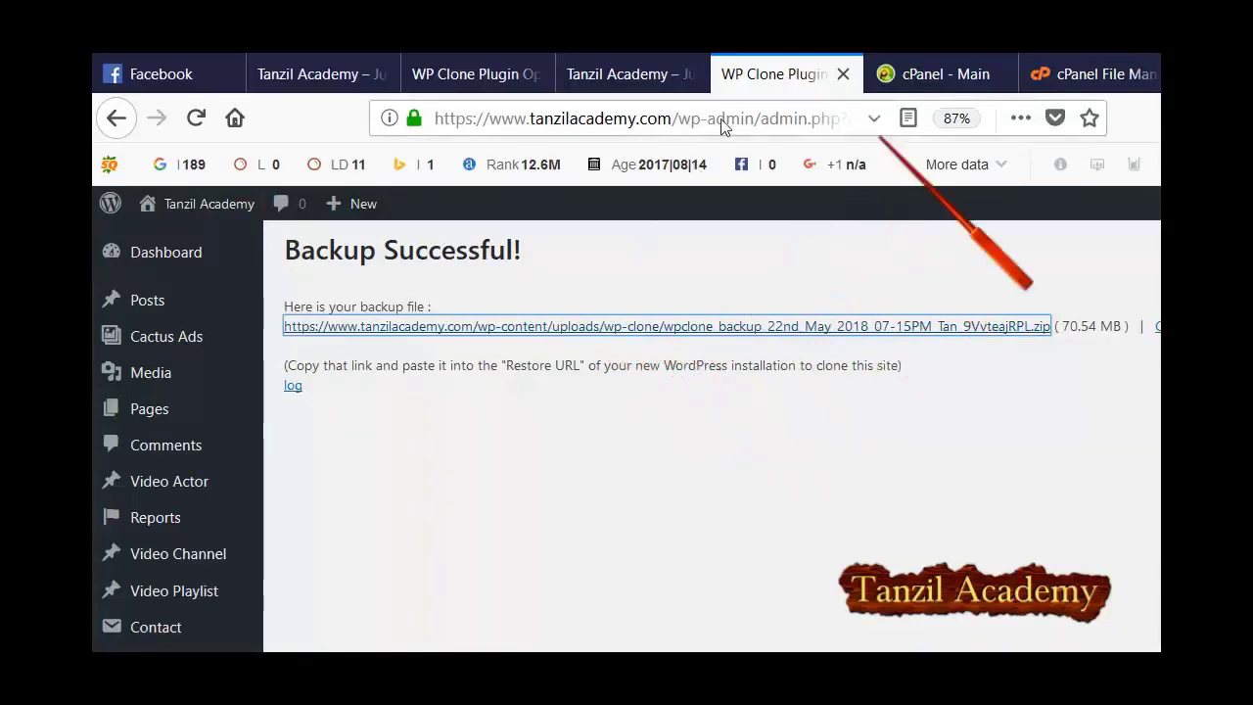
key(ctrl+Tab)
key(ctrl+Tab)
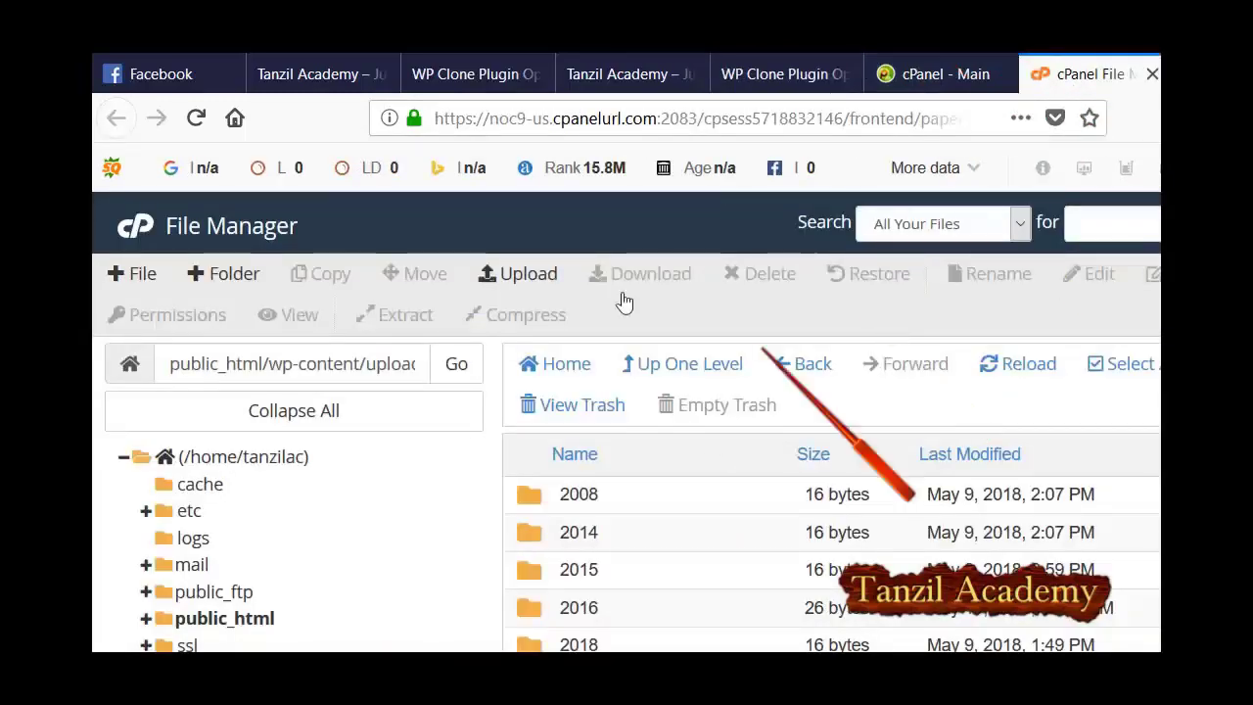
scroll(610, 447, down, 3)
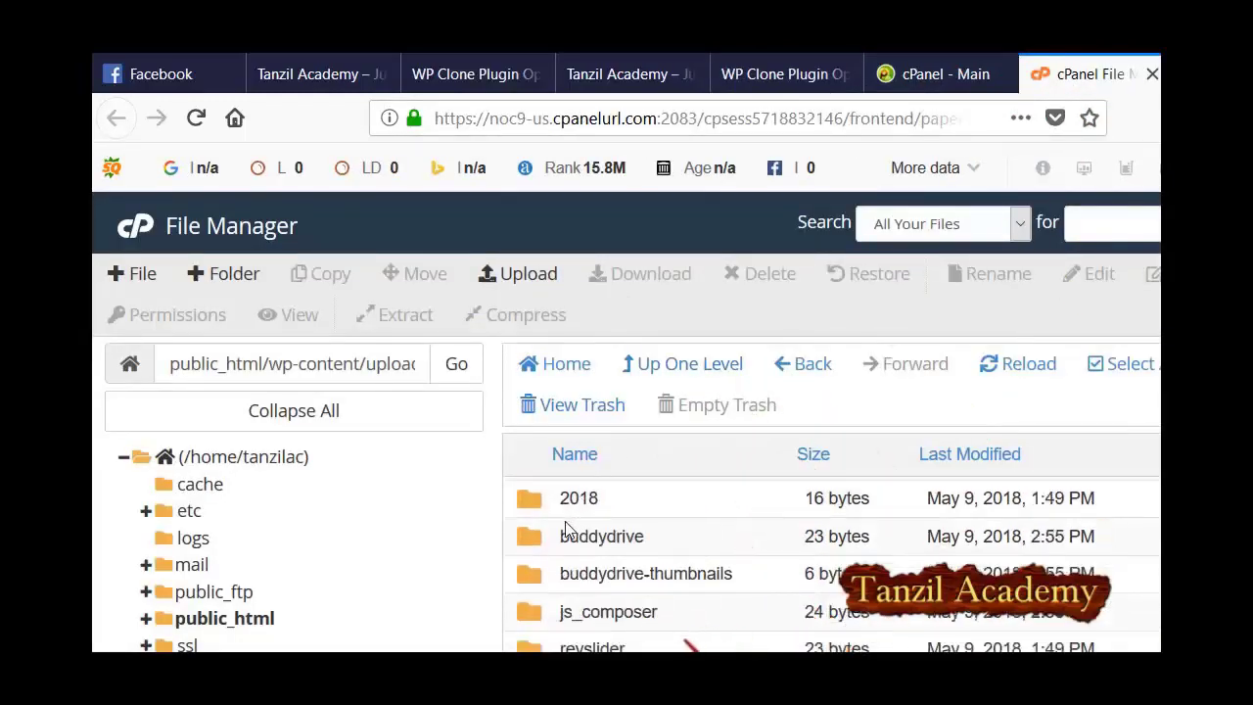
double_click(536, 567)
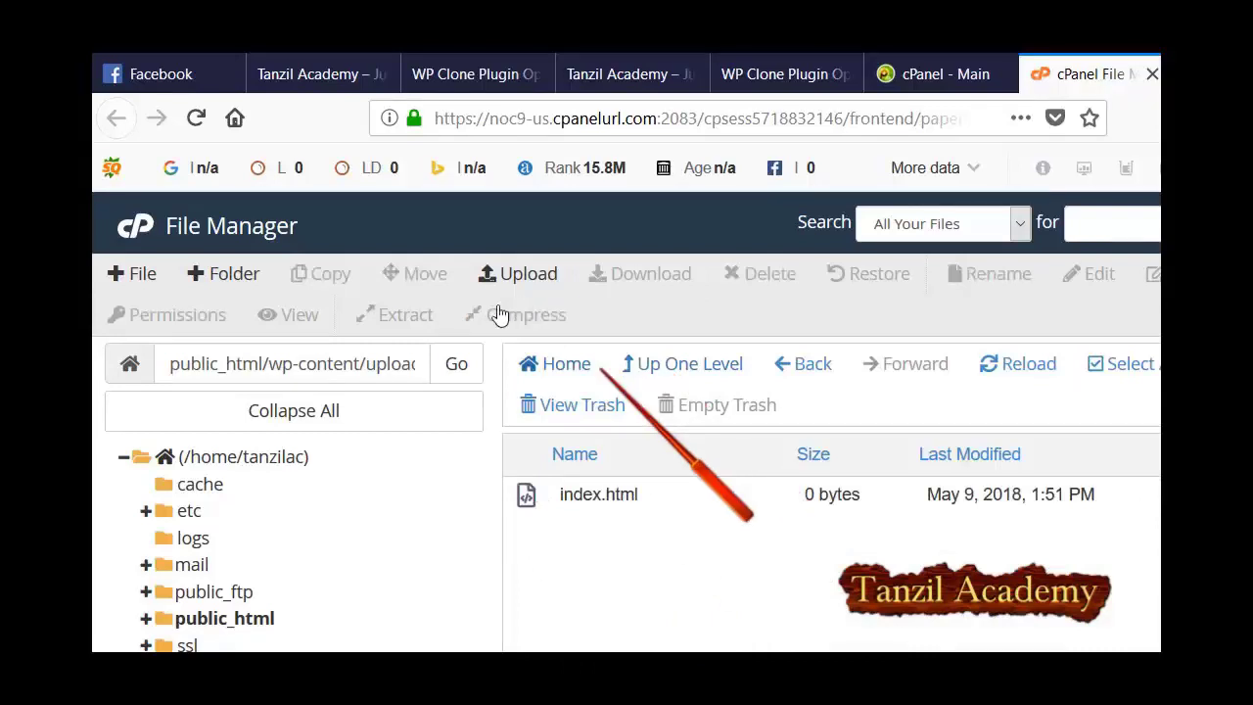
click(804, 363)
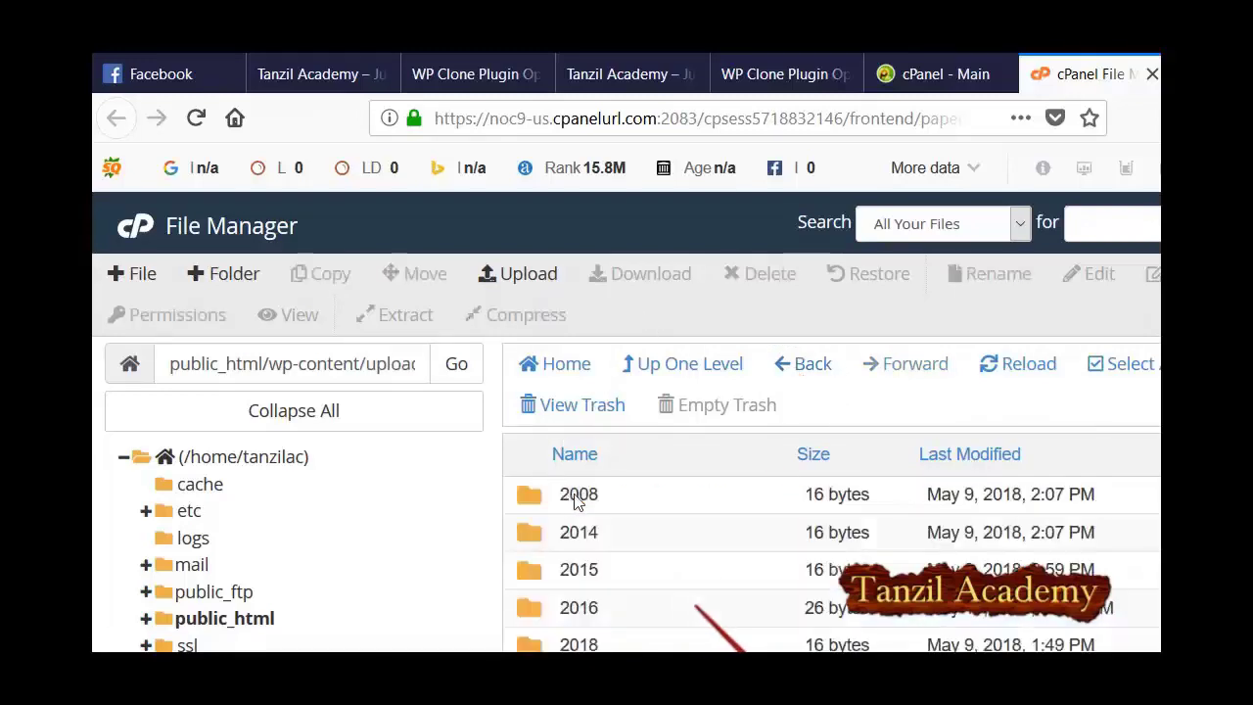
click(578, 407)
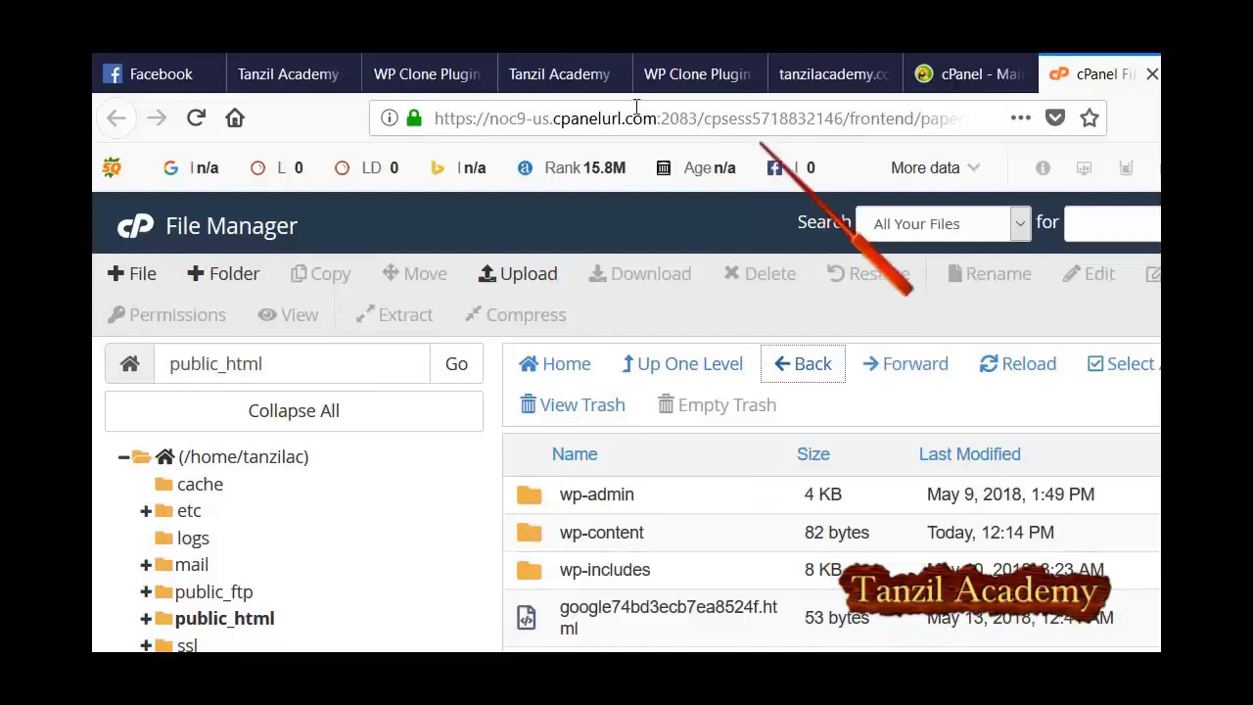
Open the 70.5 MB wpclone backup link from Backup Successful to save the zip.
click(661, 66)
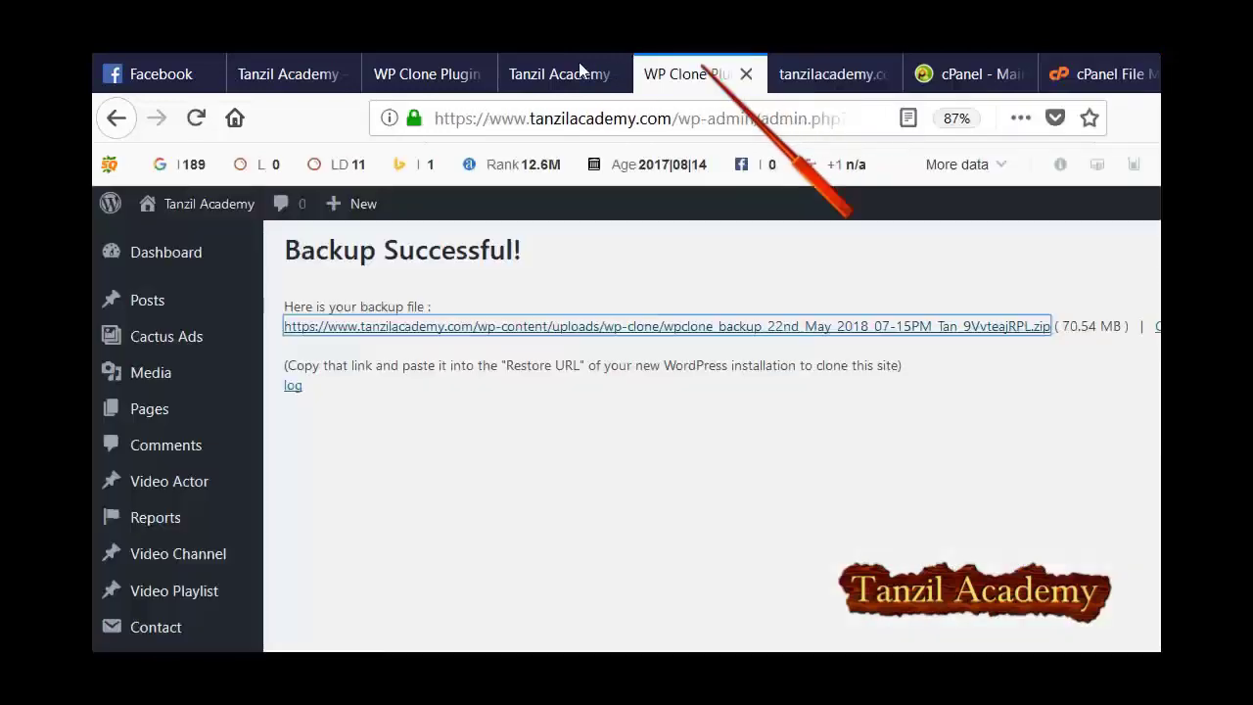
right_click(576, 326)
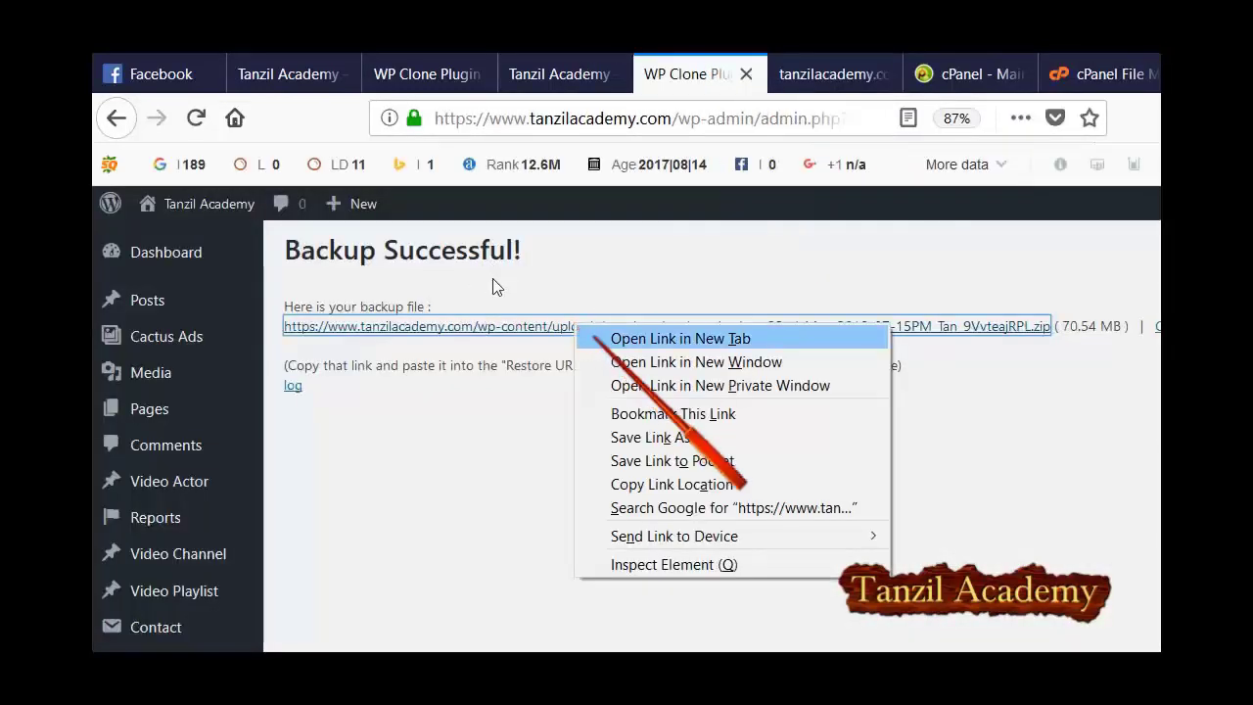
key(Return)
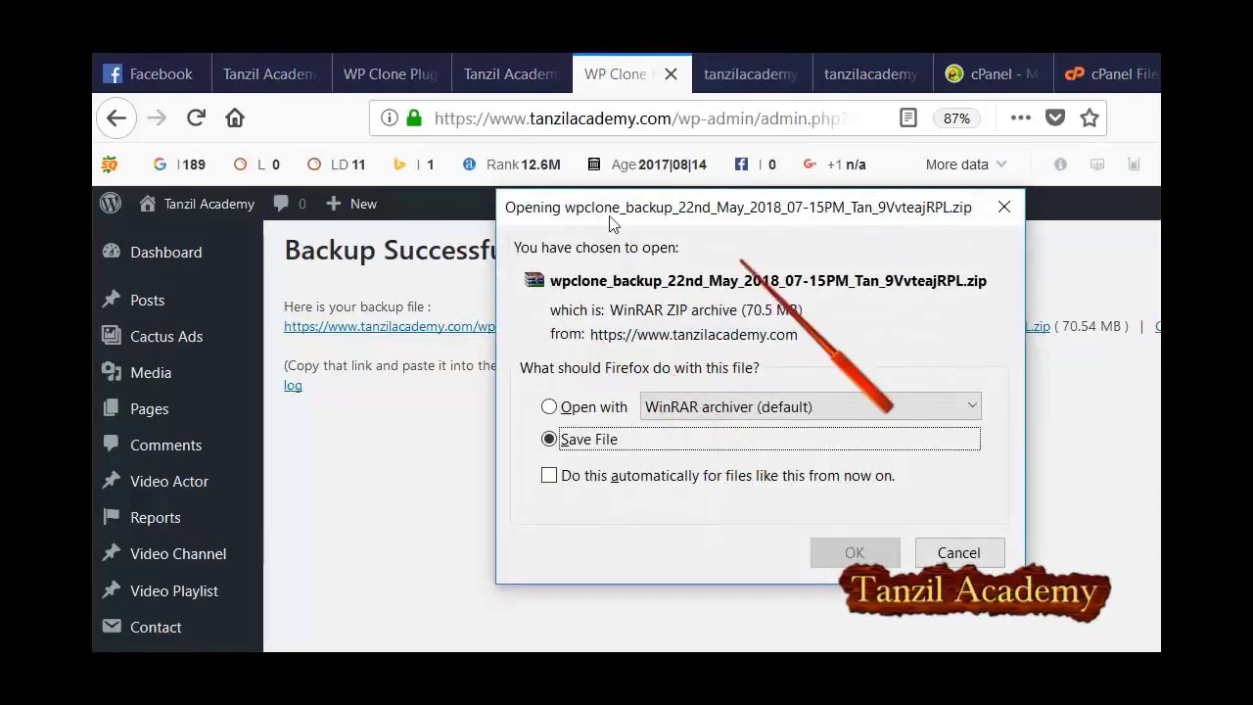